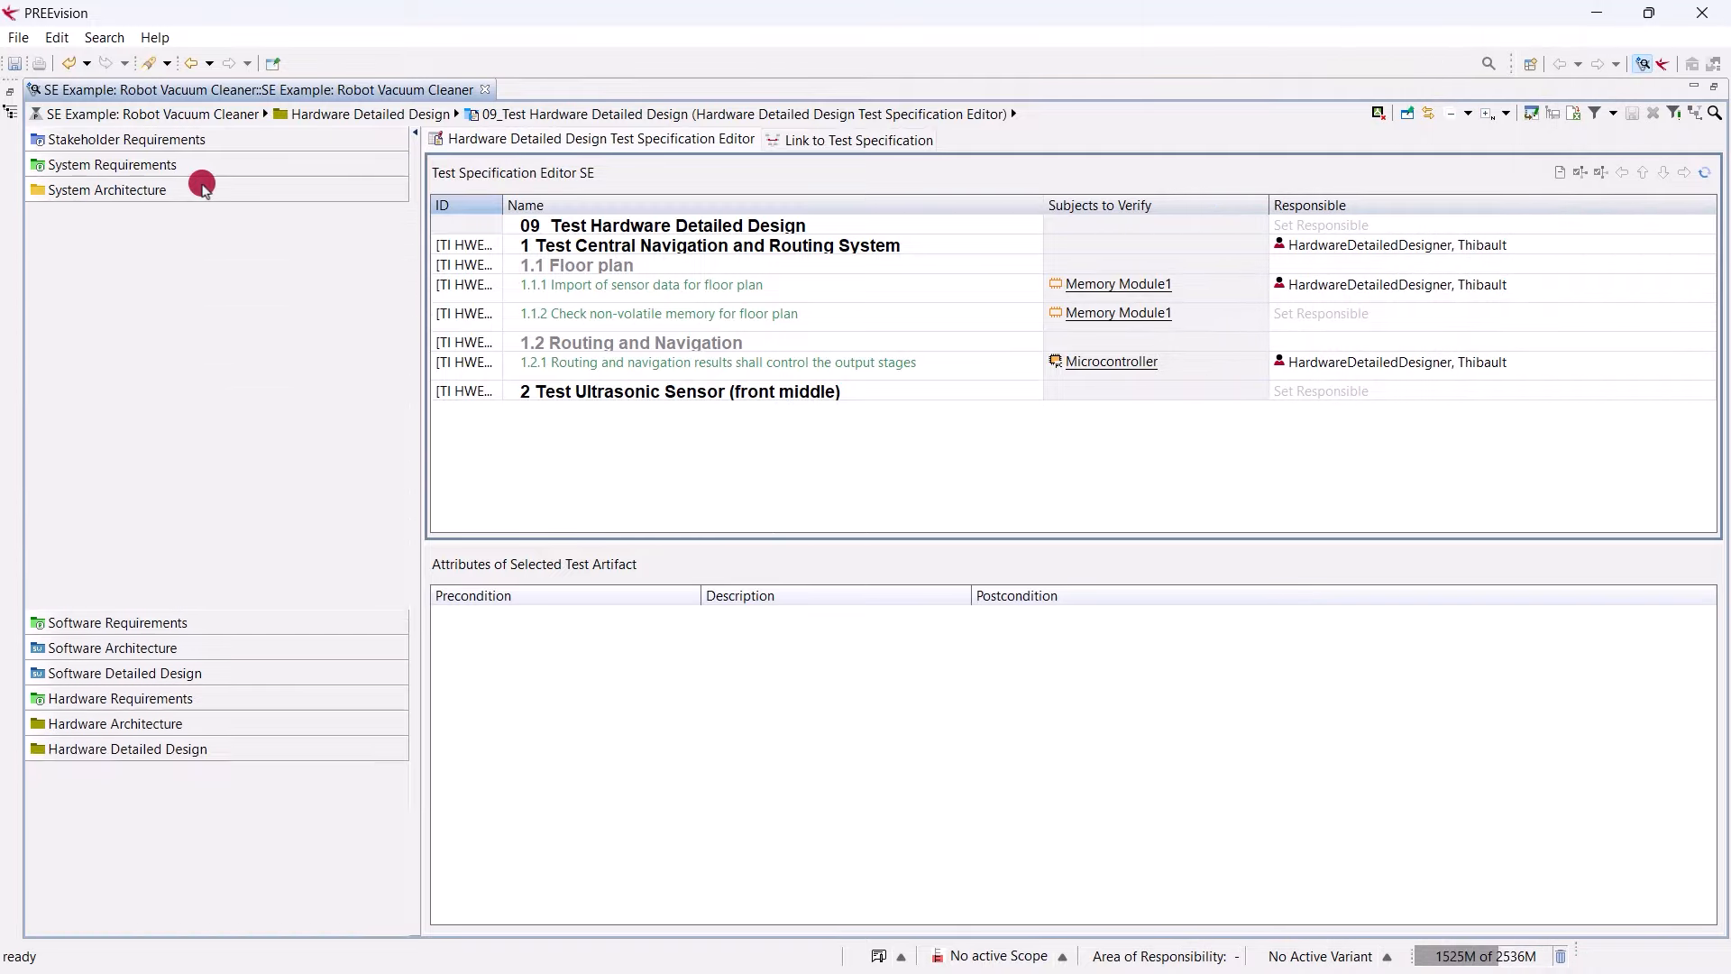
# - Open the System: Robot Vacuum Cleaner diagram from the Logical Viewpoint in the System Architecture
pyautogui.click(196, 248)
pyautogui.doubleClick(198, 251)
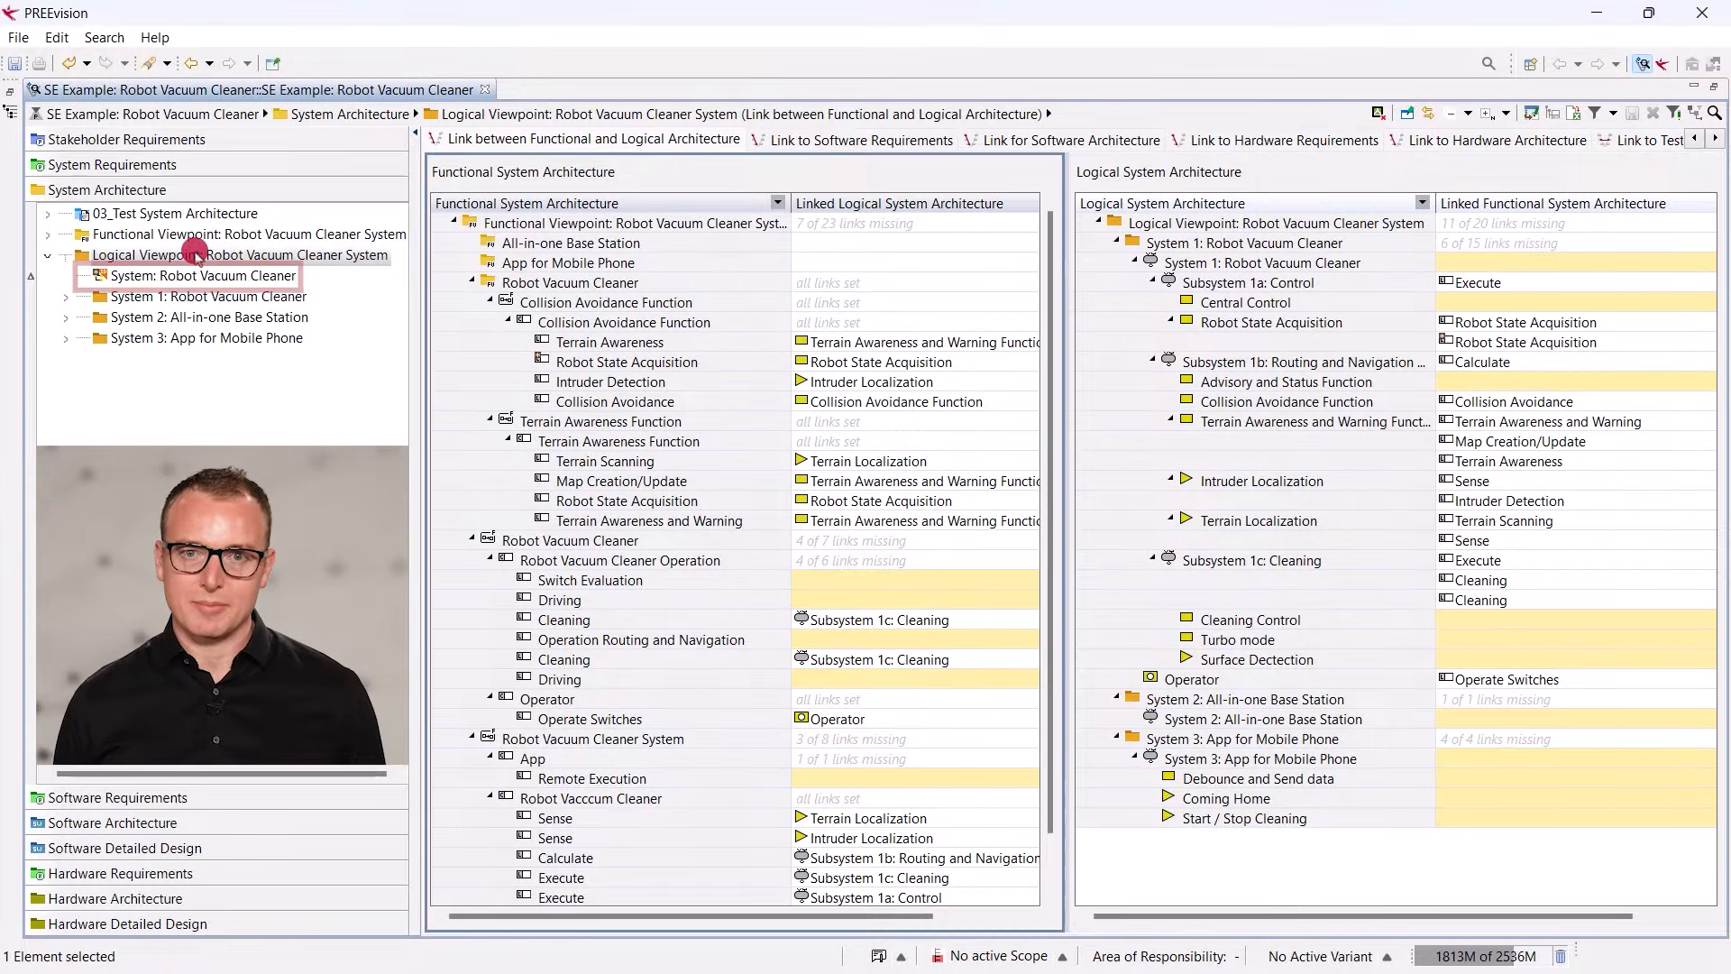
pyautogui.doubleClick(200, 276)
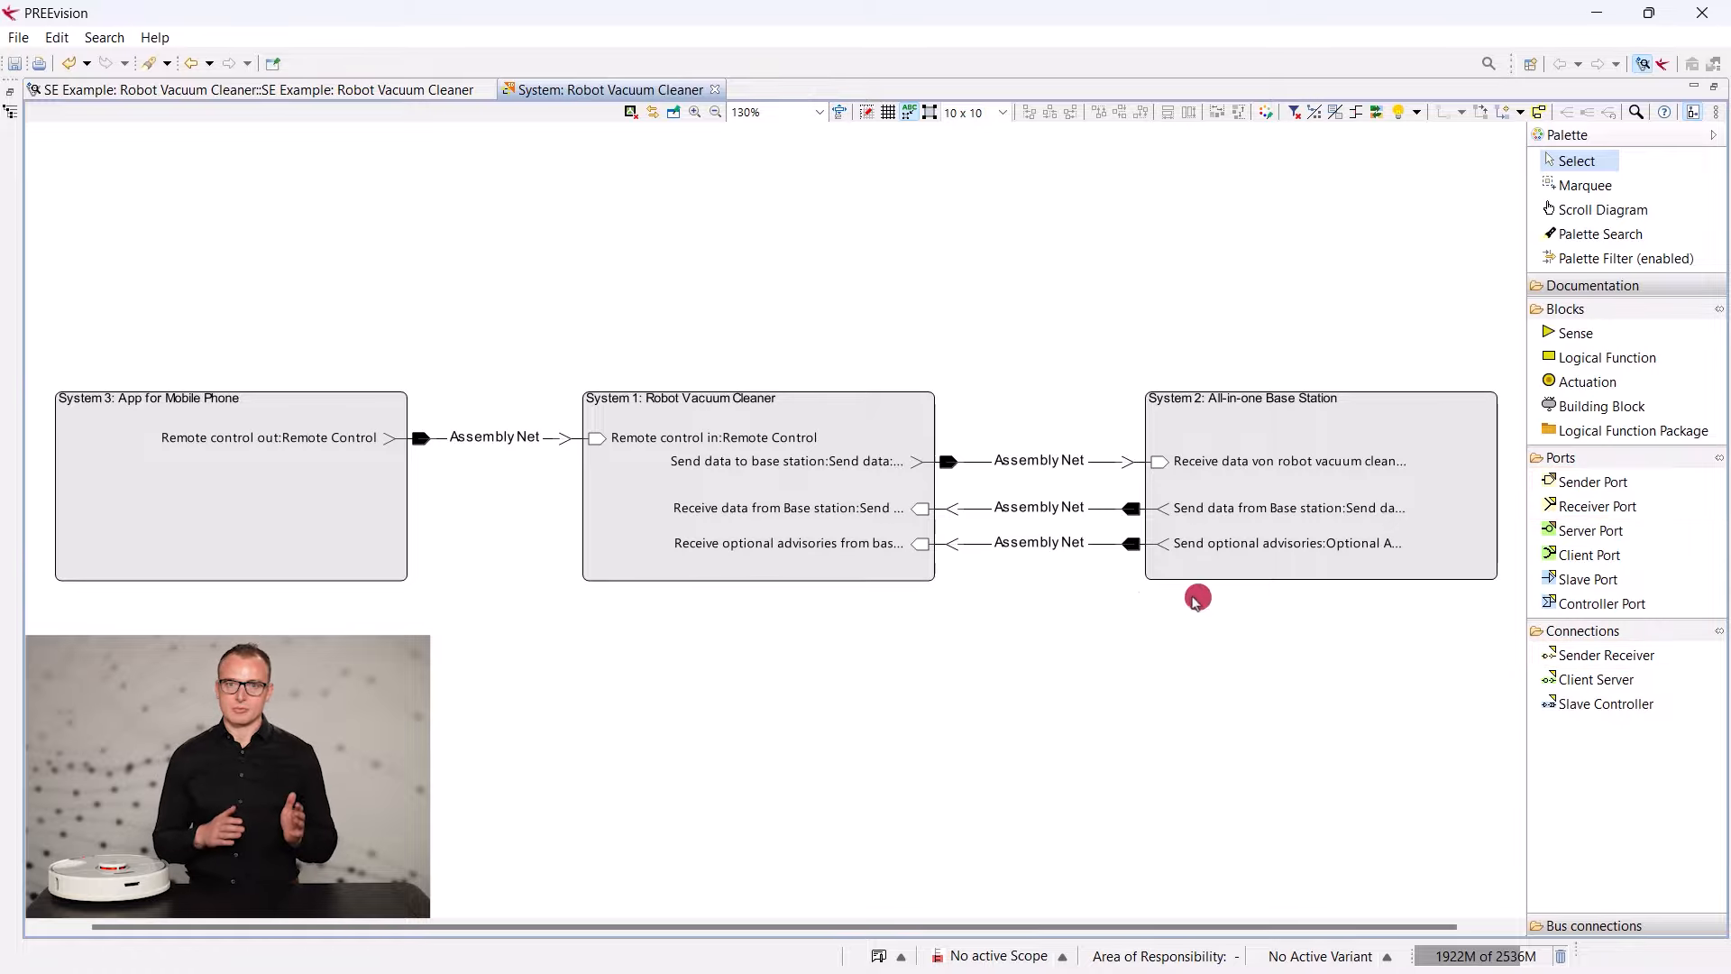
# - Open System 1: Robot Vacuum Cleaner, drill down into the Subsystem 1b: Routing and Navigation Assistance diagram and show its available block types
pyautogui.doubleClick(828, 420)
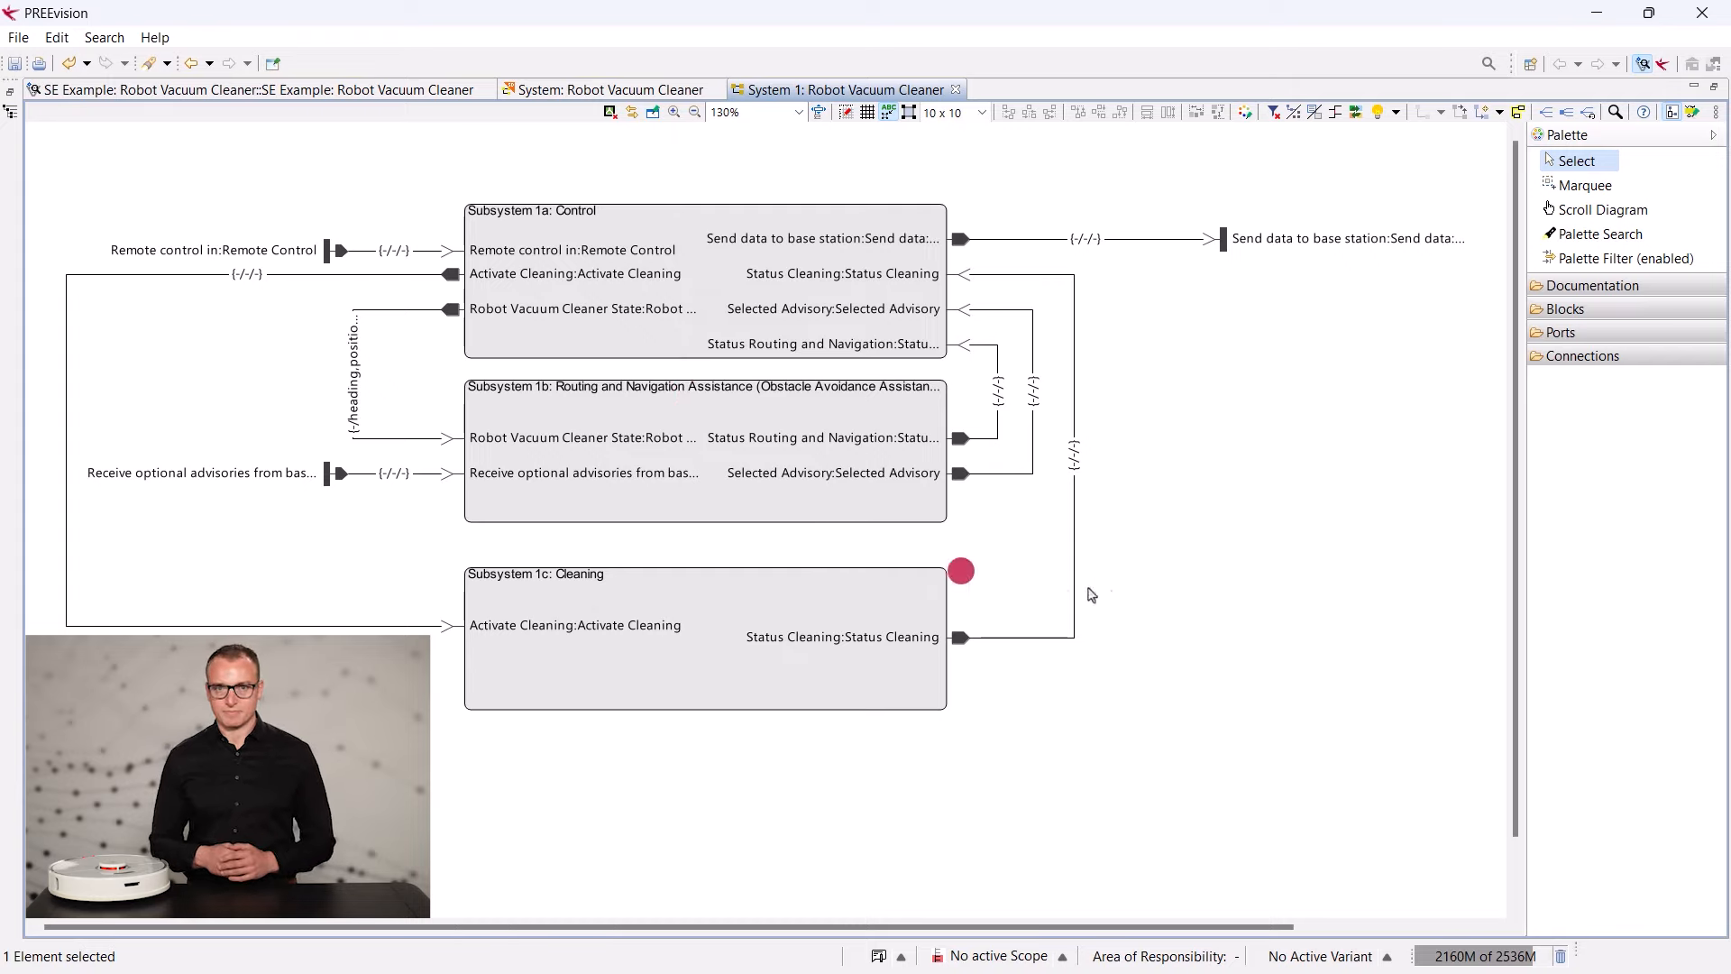
pyautogui.doubleClick(698, 424)
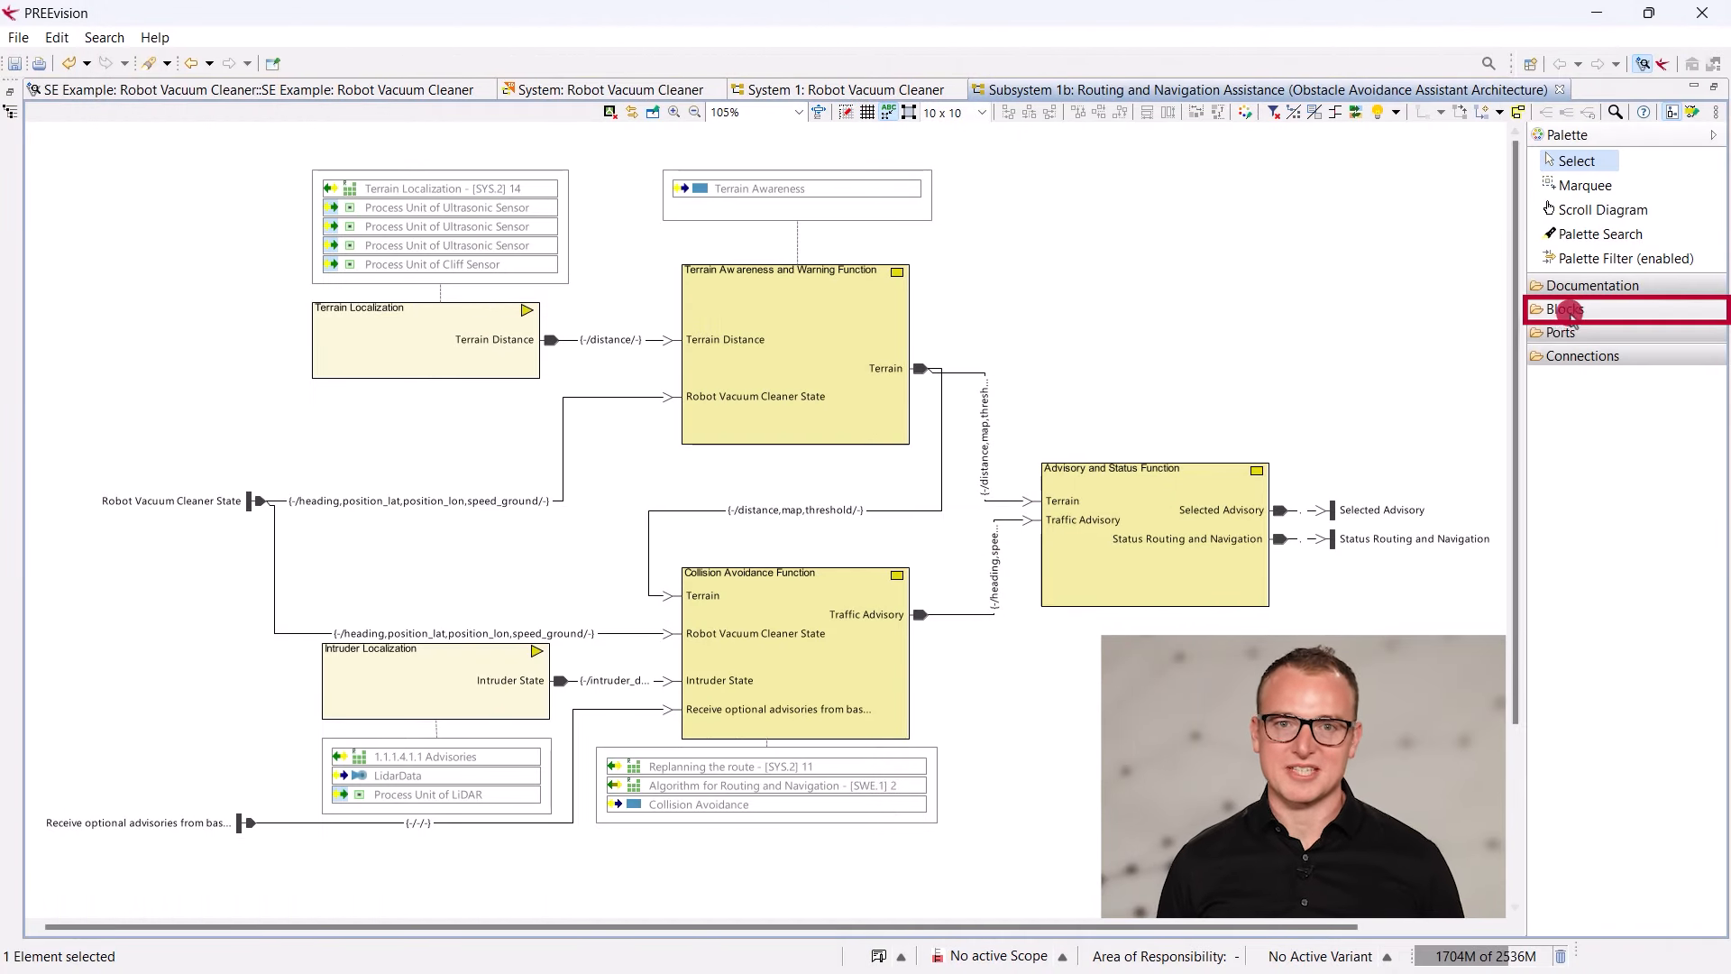
pyautogui.click(1565, 309)
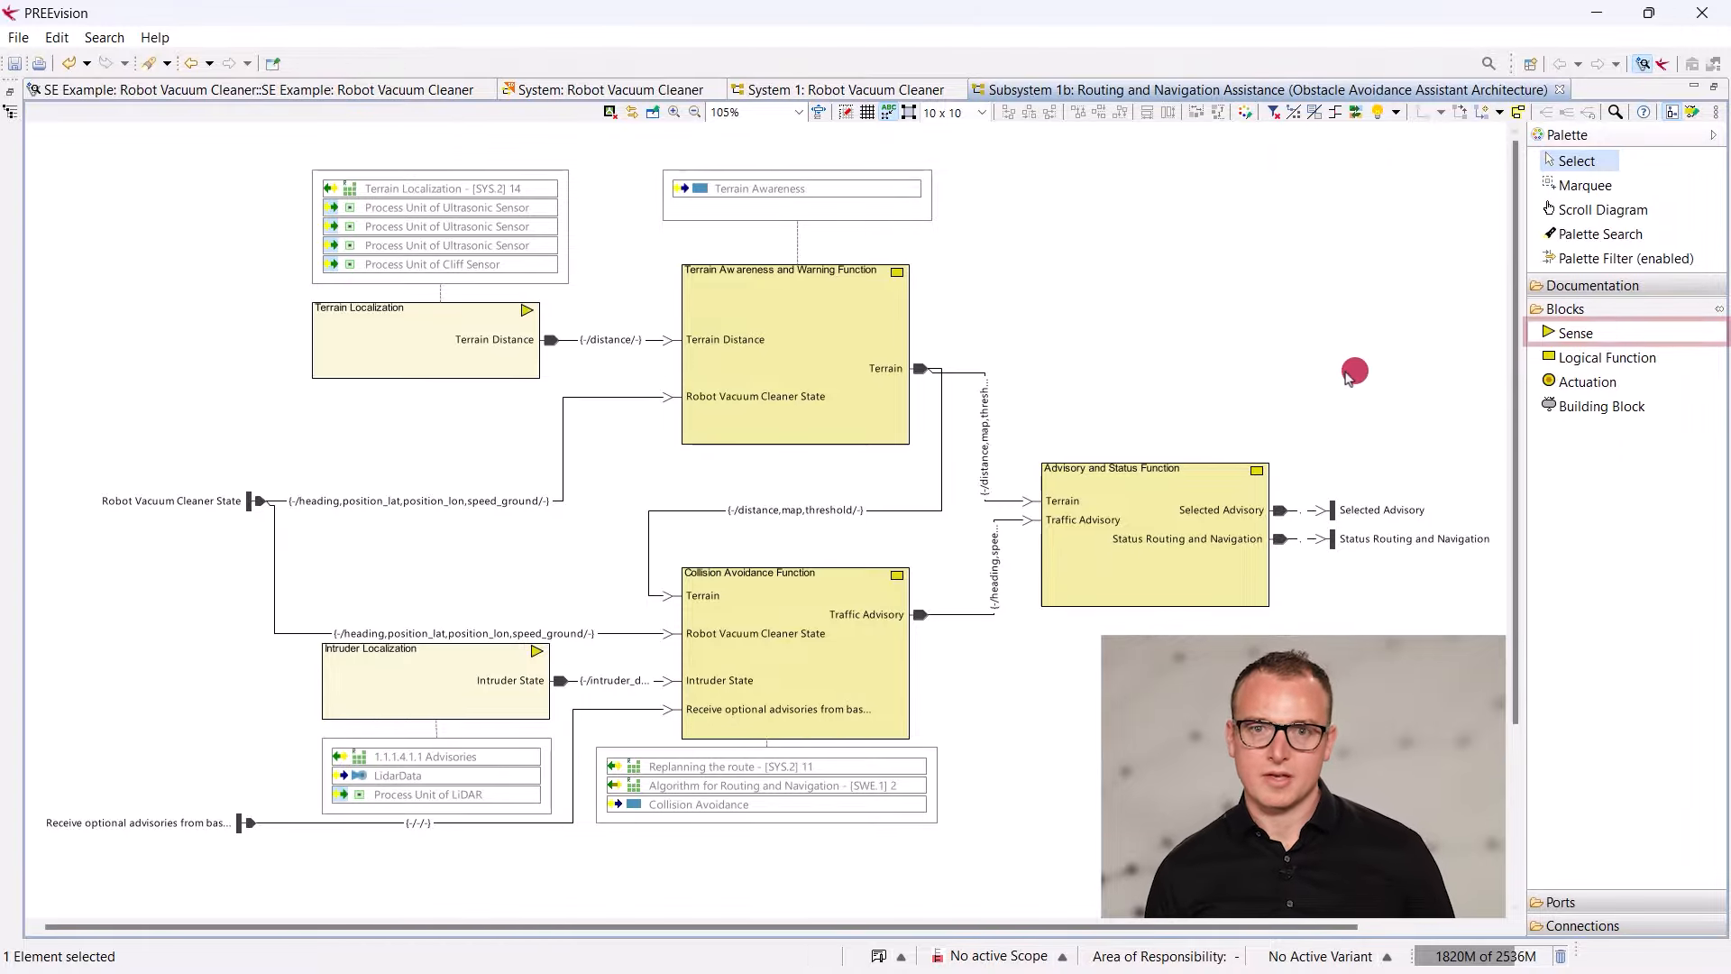
# - Trace the Terrain, Robot Vacuum Cleaner State and Intruder State connections at the Terrain Awareness and Warning and Collision Avoidance functions
pyautogui.click(918, 370)
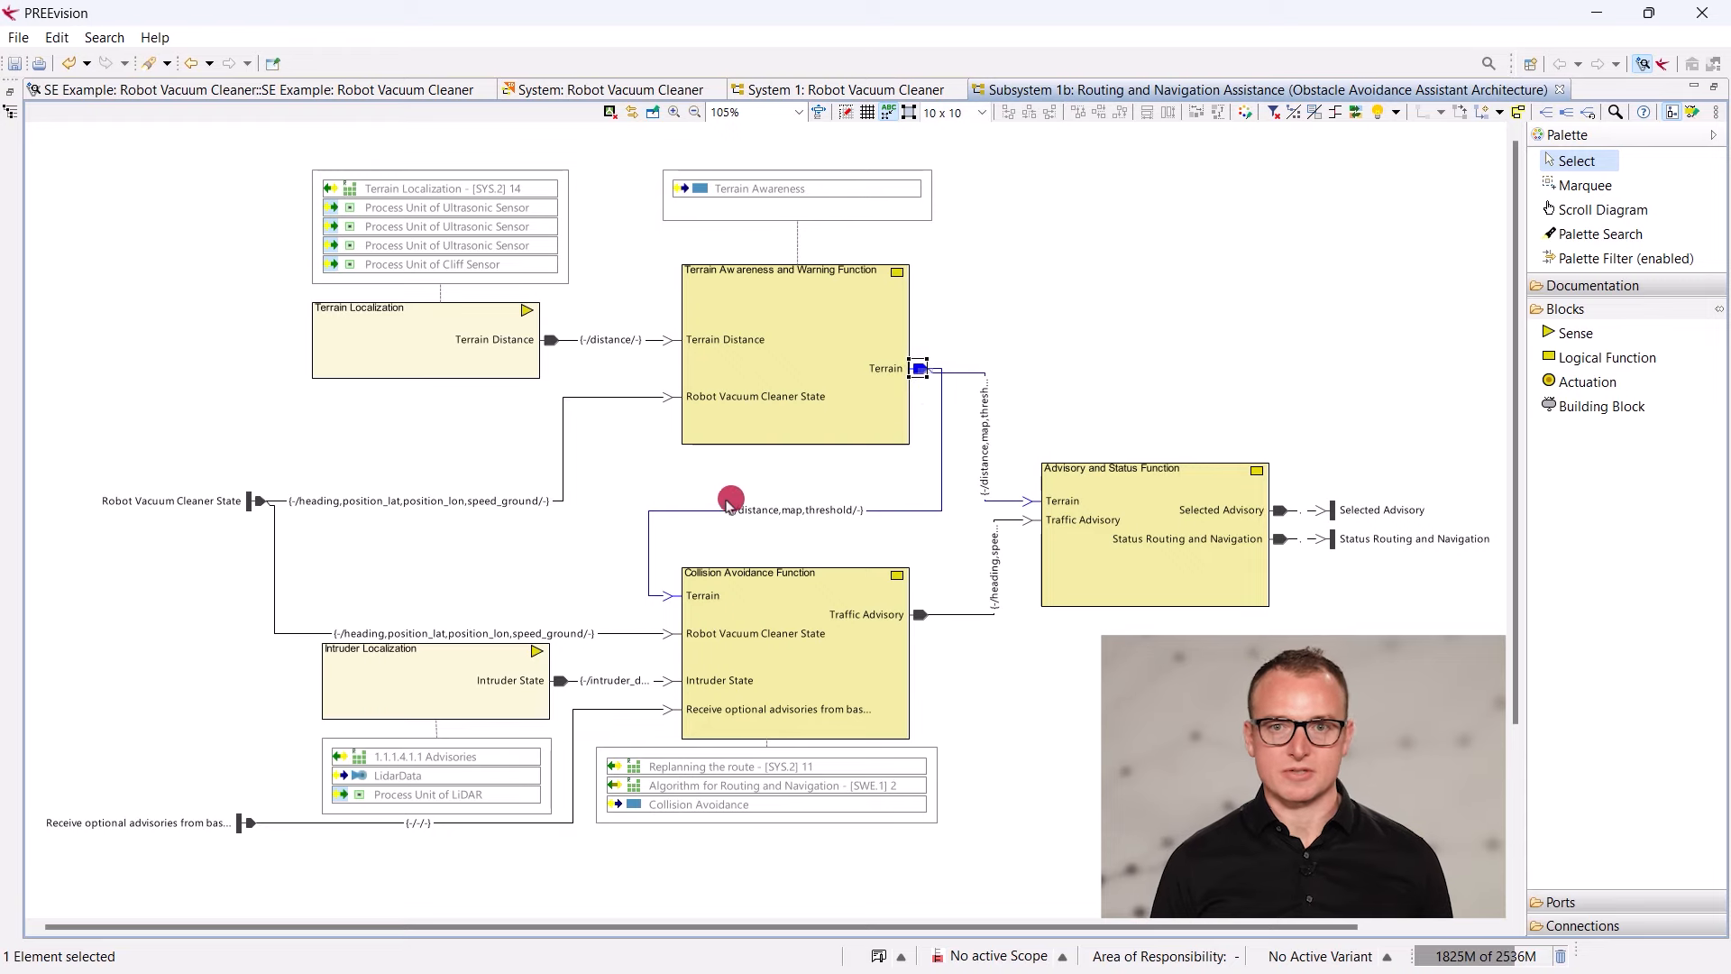
pyautogui.click(708, 598)
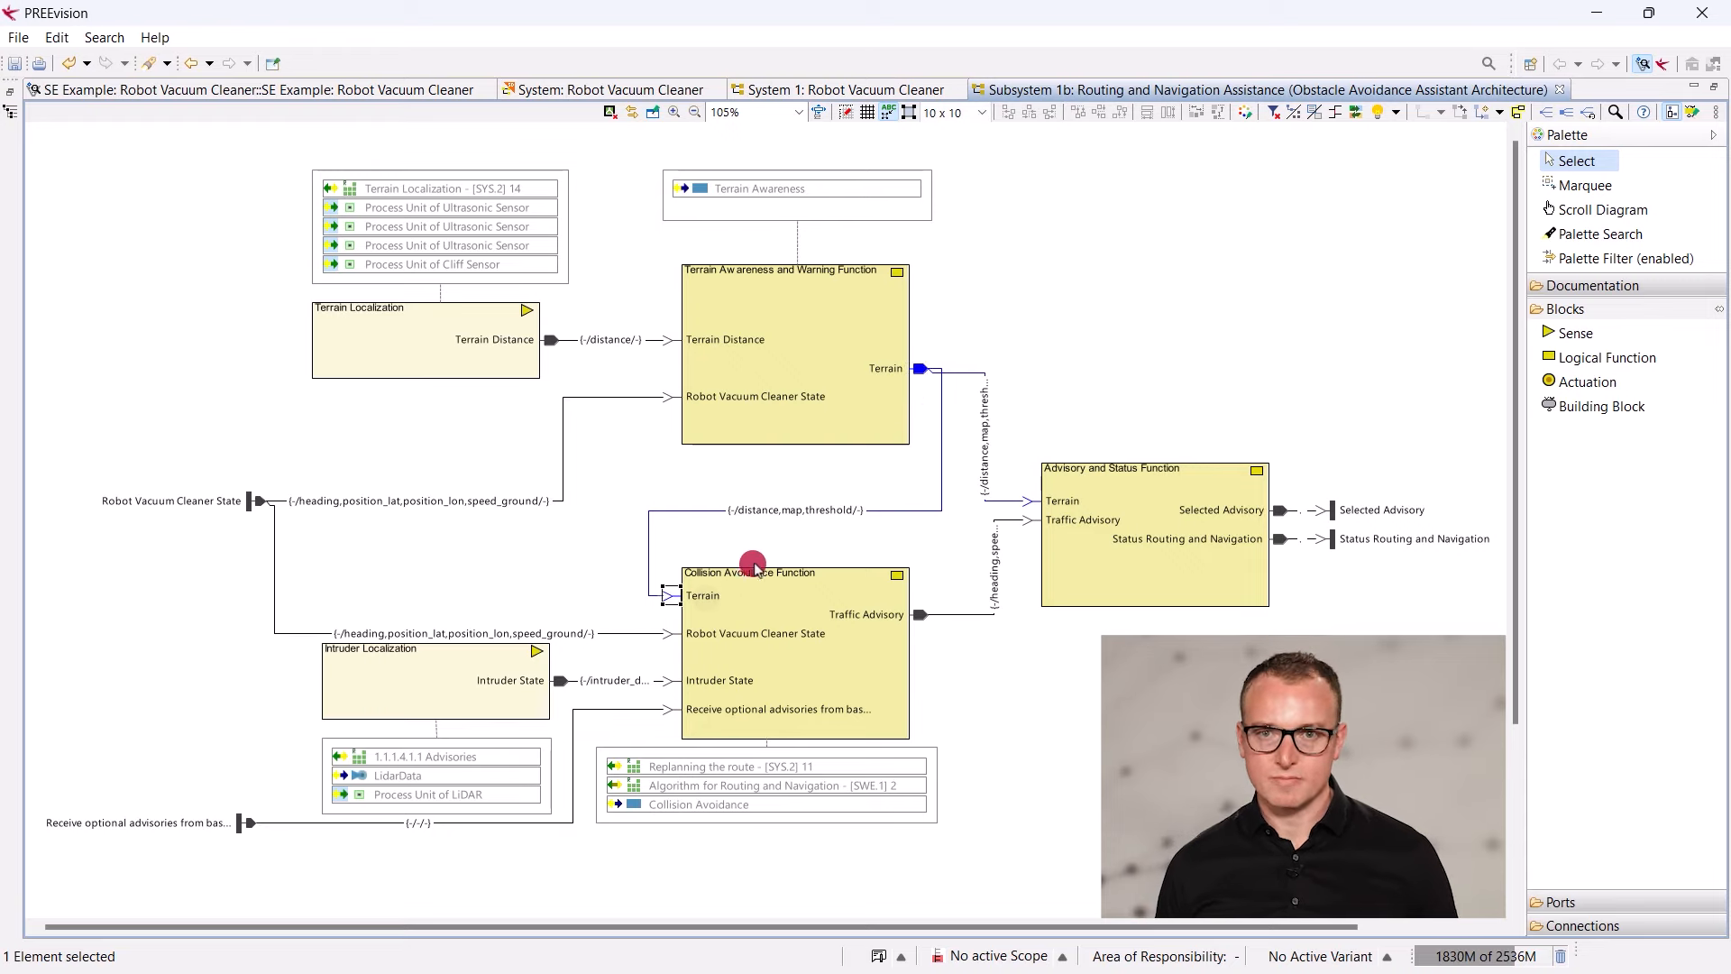
pyautogui.click(674, 397)
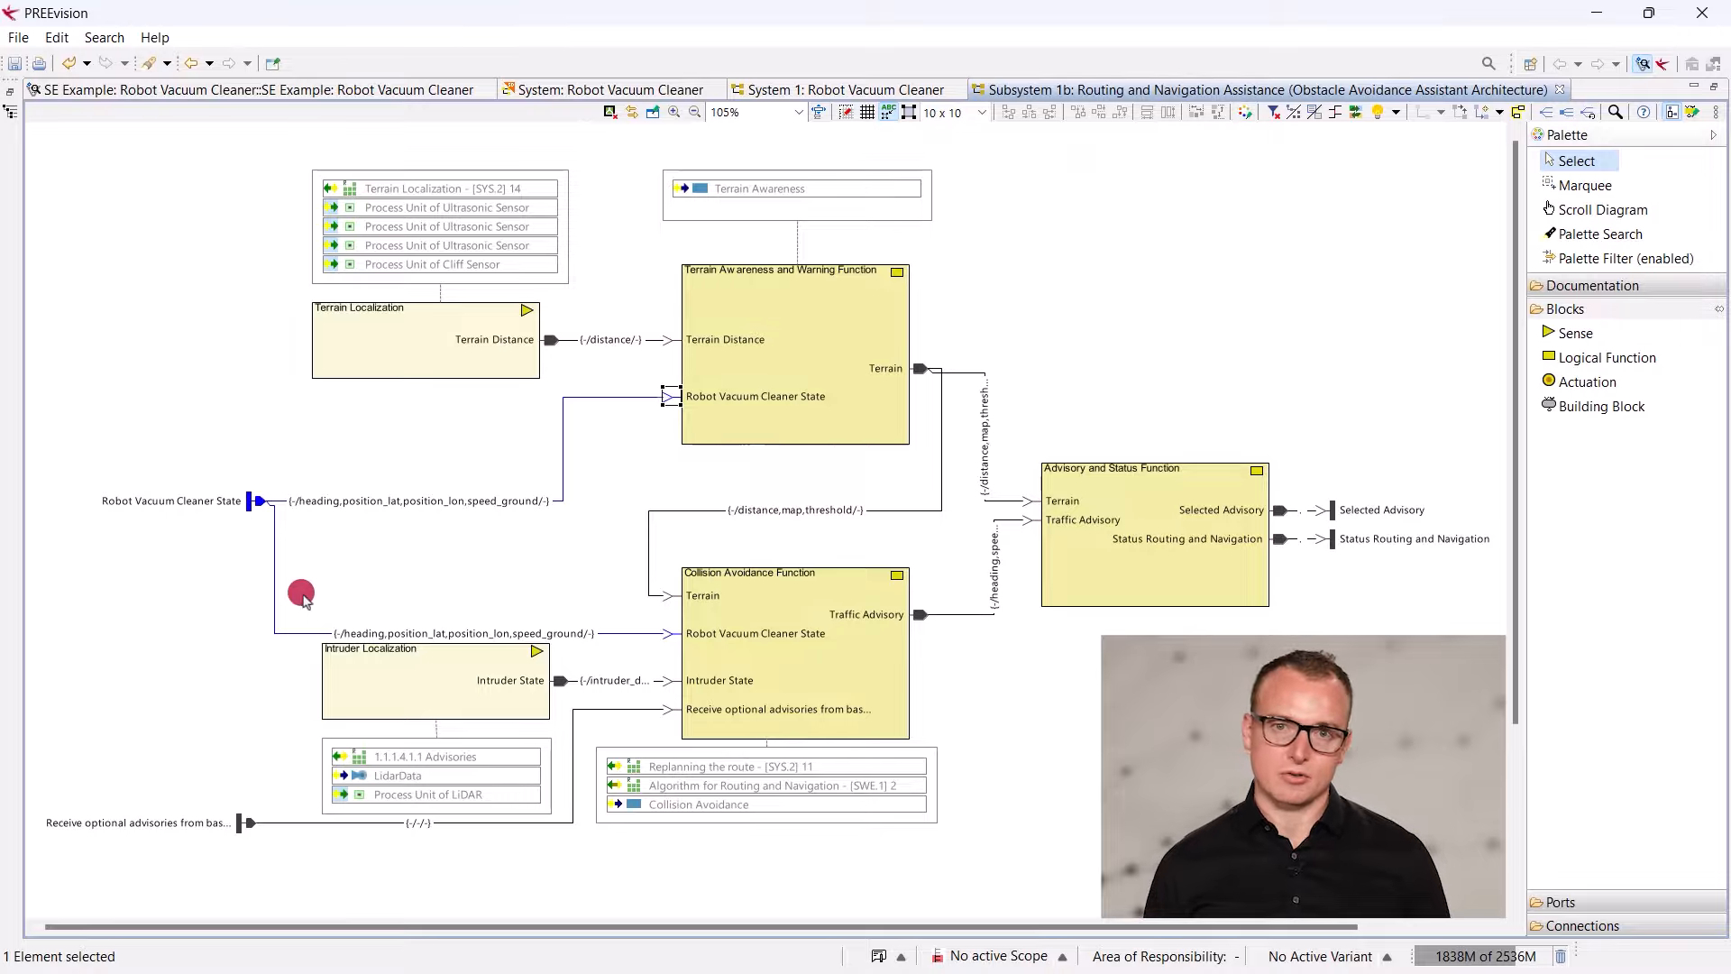
pyautogui.click(667, 632)
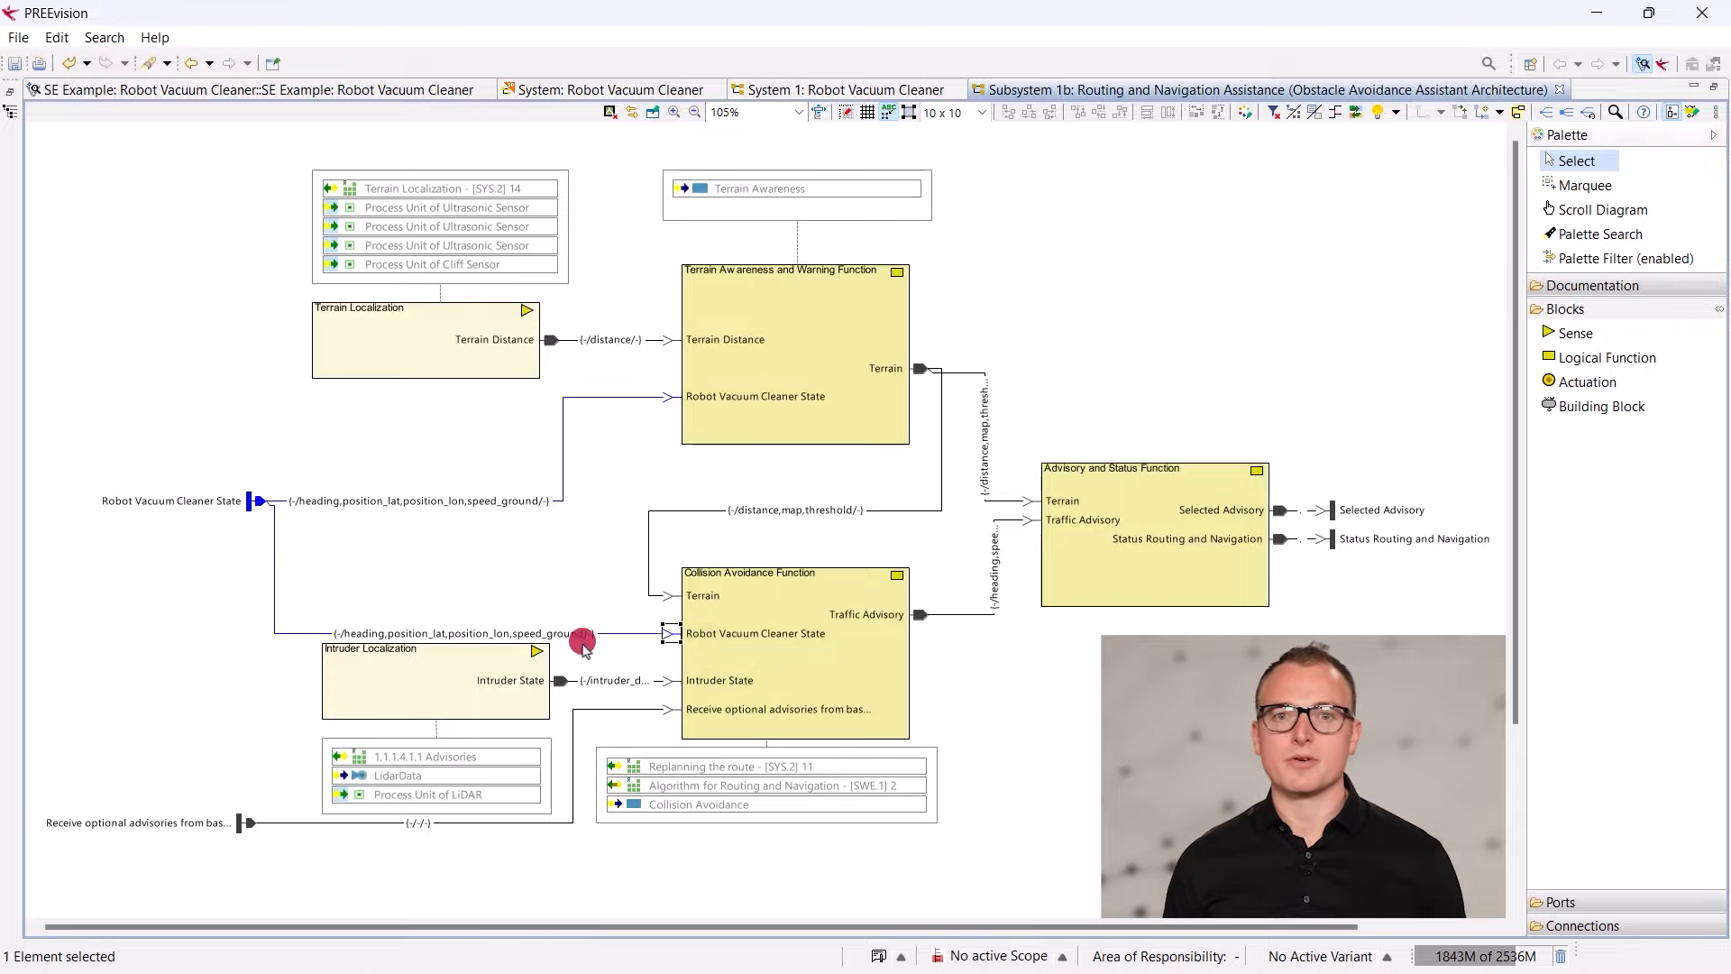
pyautogui.click(560, 679)
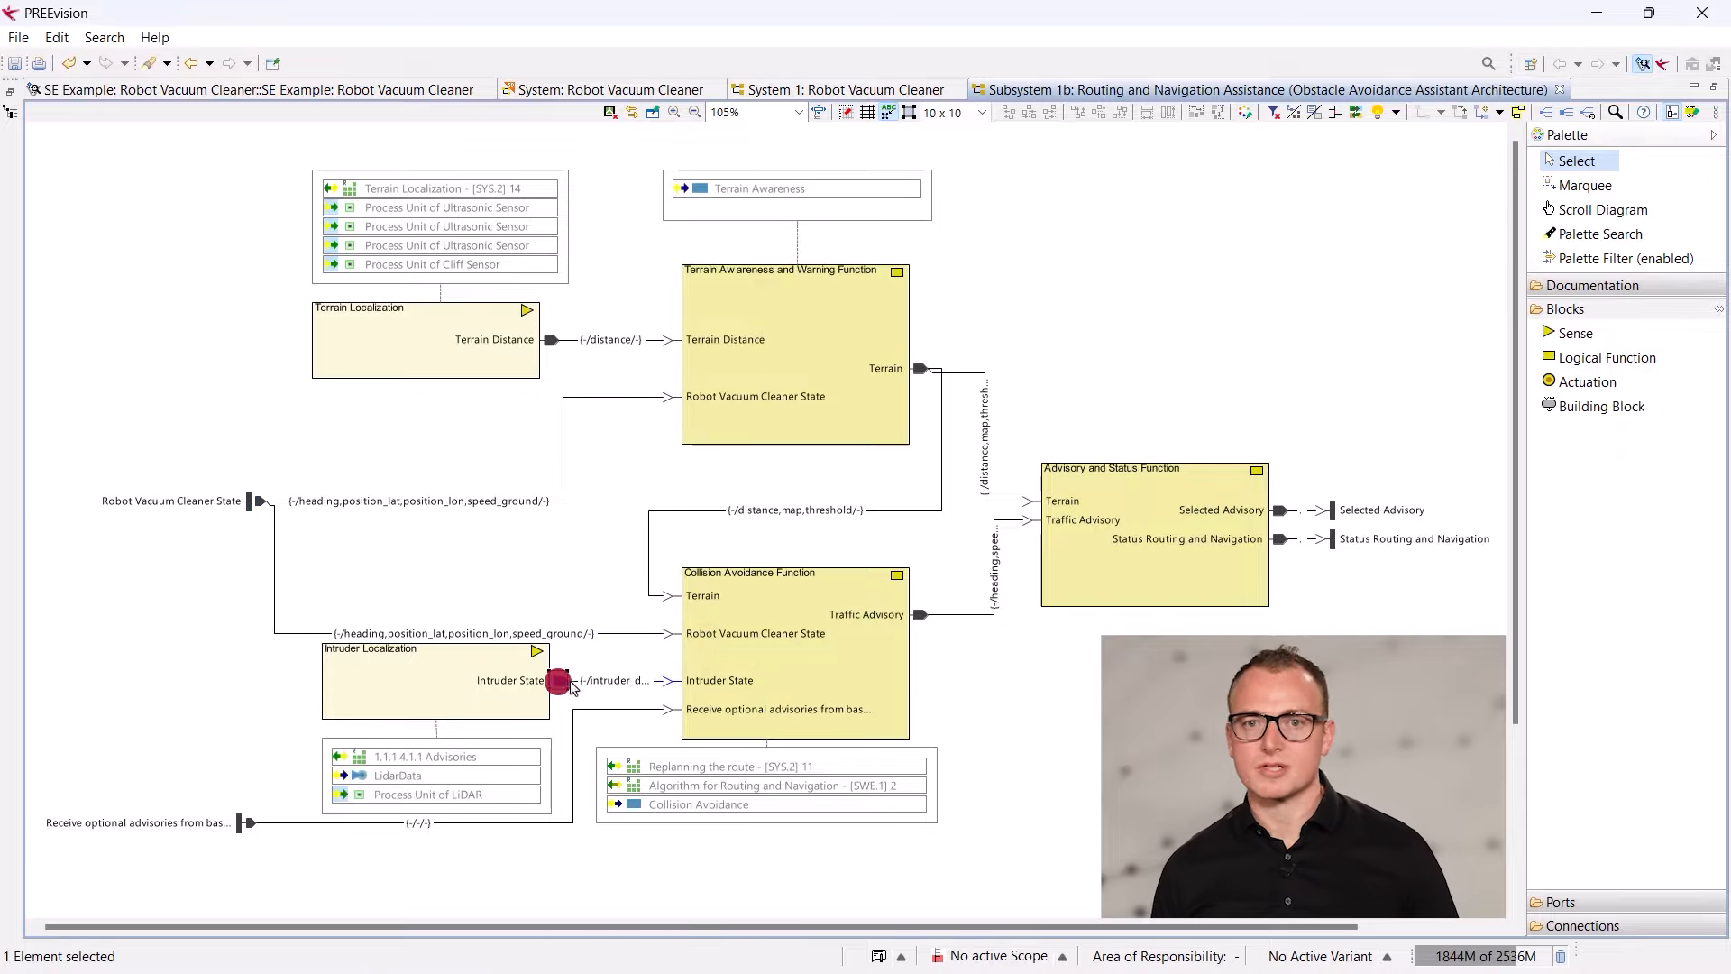
pyautogui.click(668, 683)
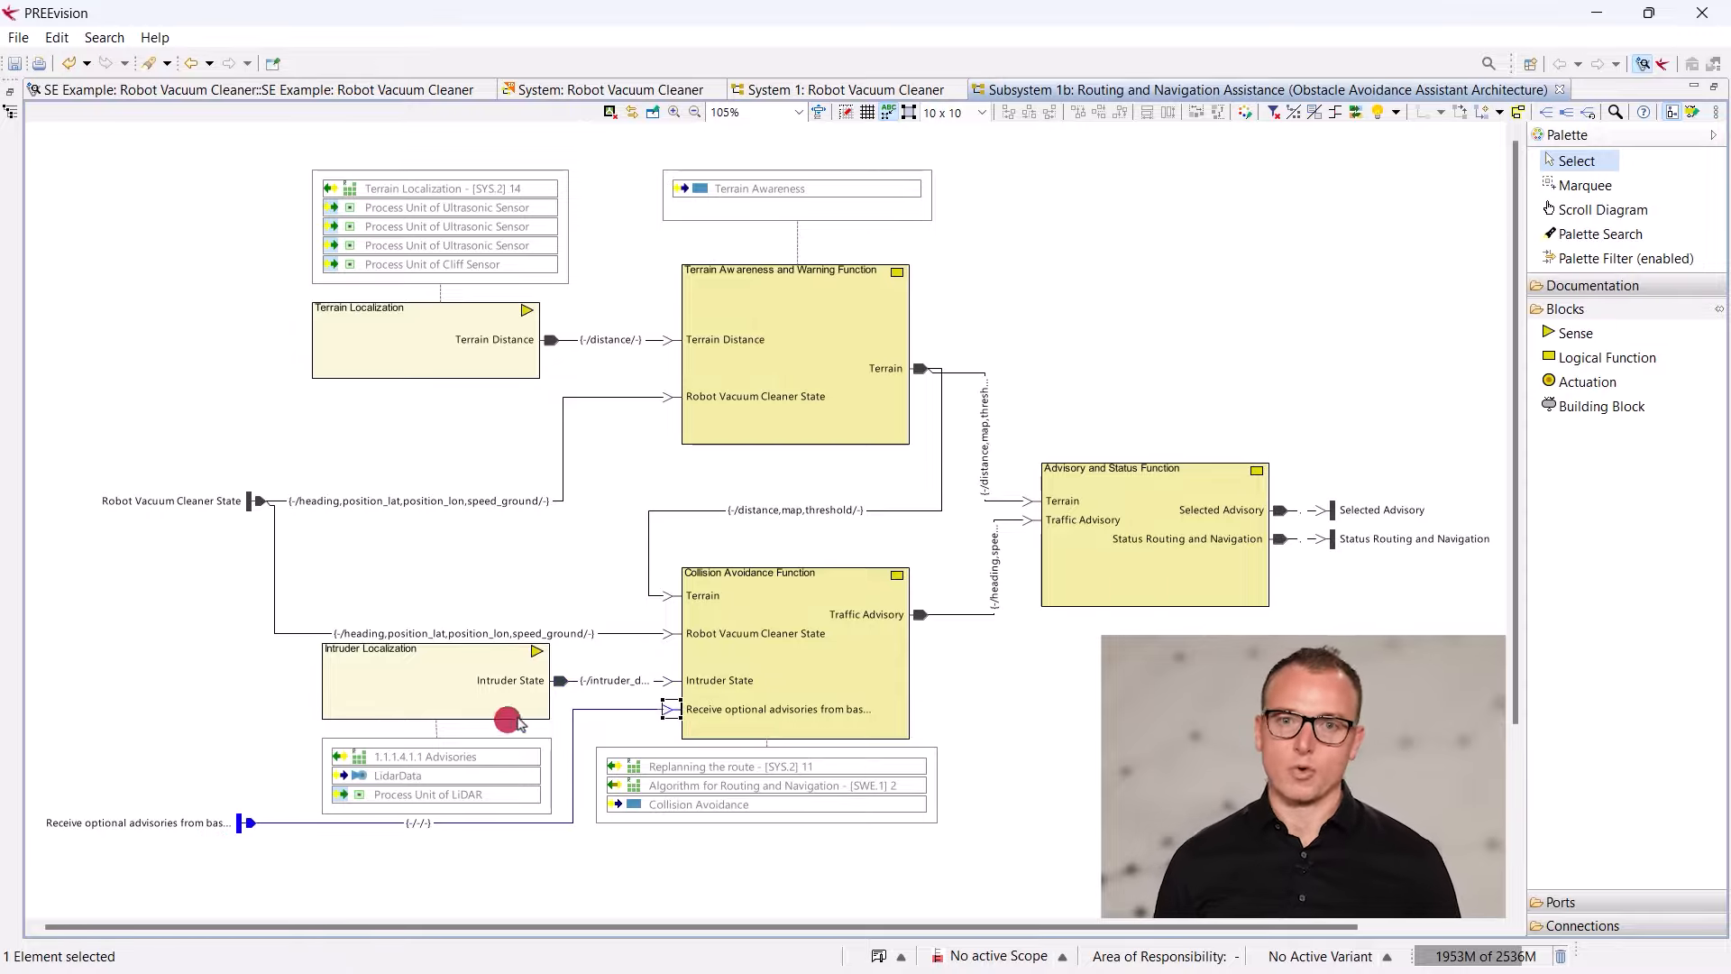
# - Trace the Traffic Advisory and Terrain connections into the Advisory and Status Function and inspect that function's output ports
pyautogui.click(920, 615)
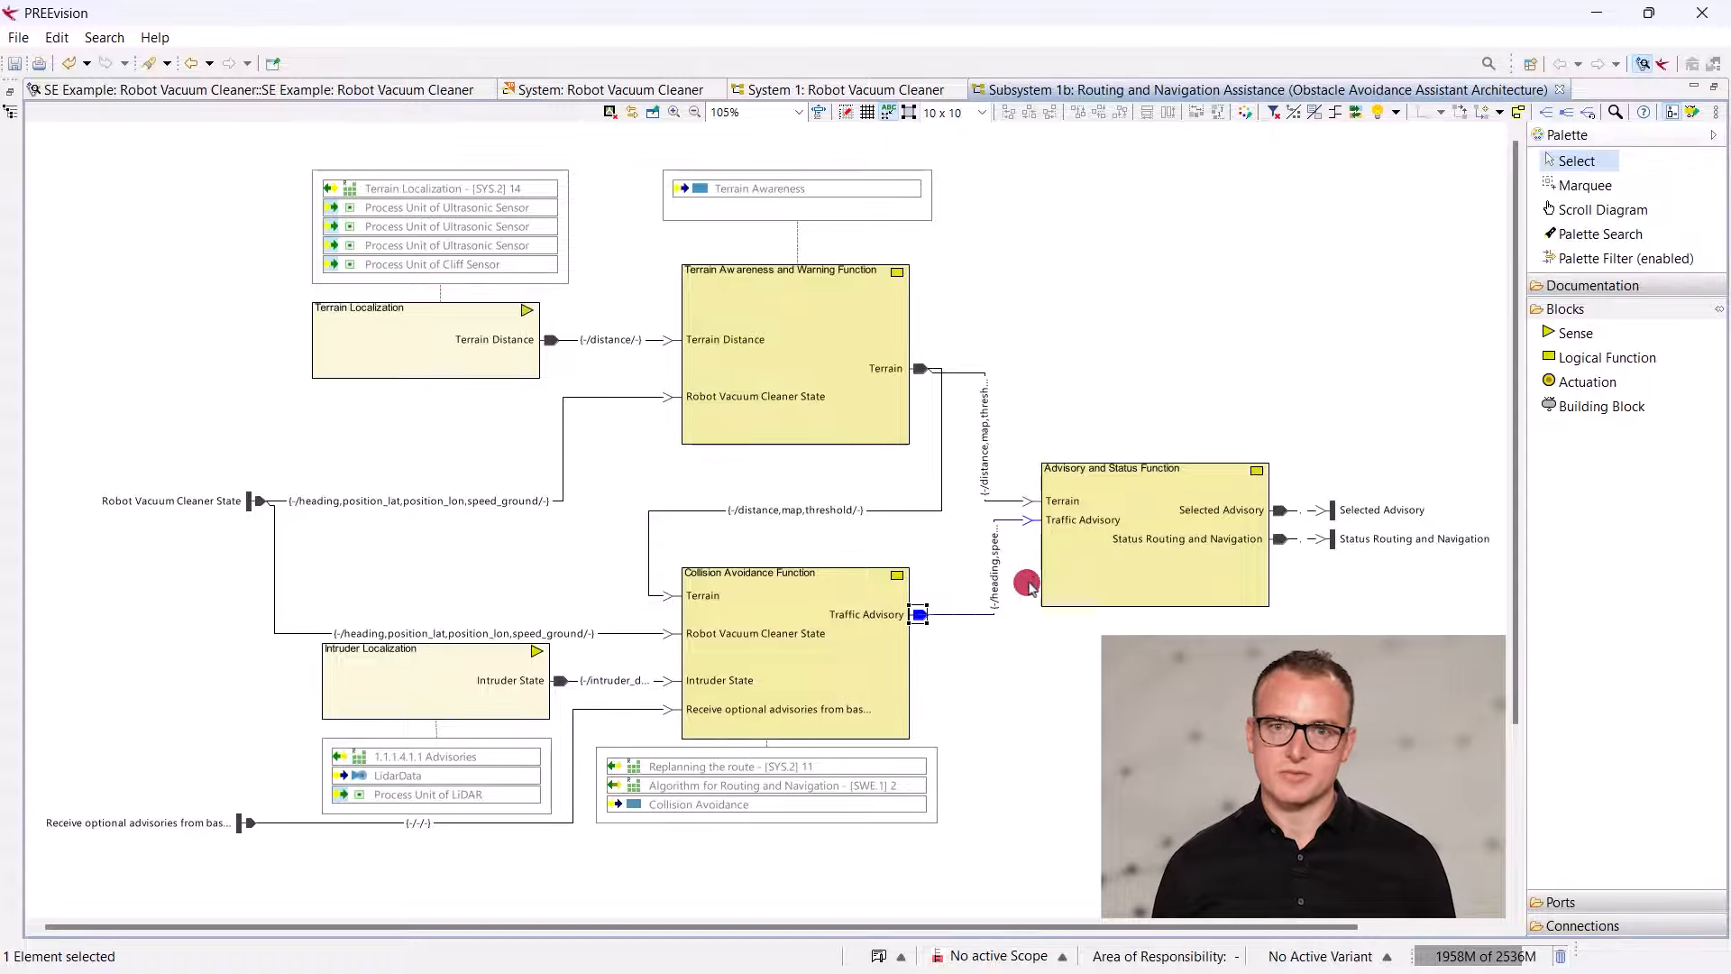
pyautogui.click(1028, 520)
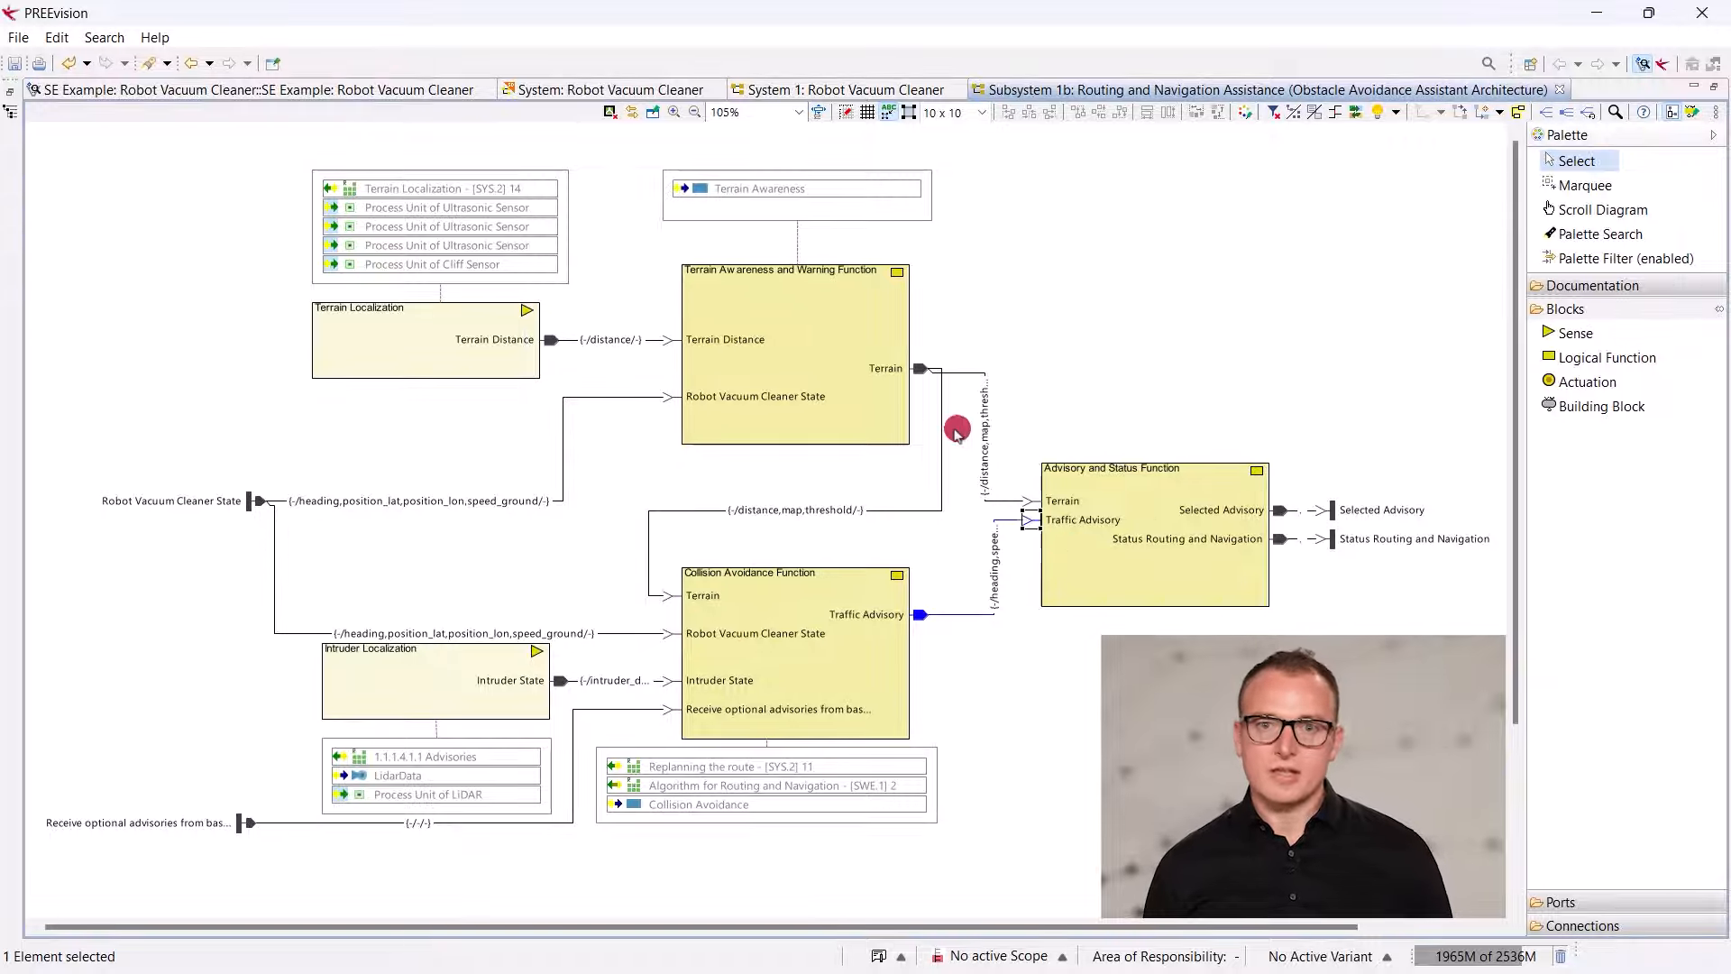
pyautogui.click(915, 370)
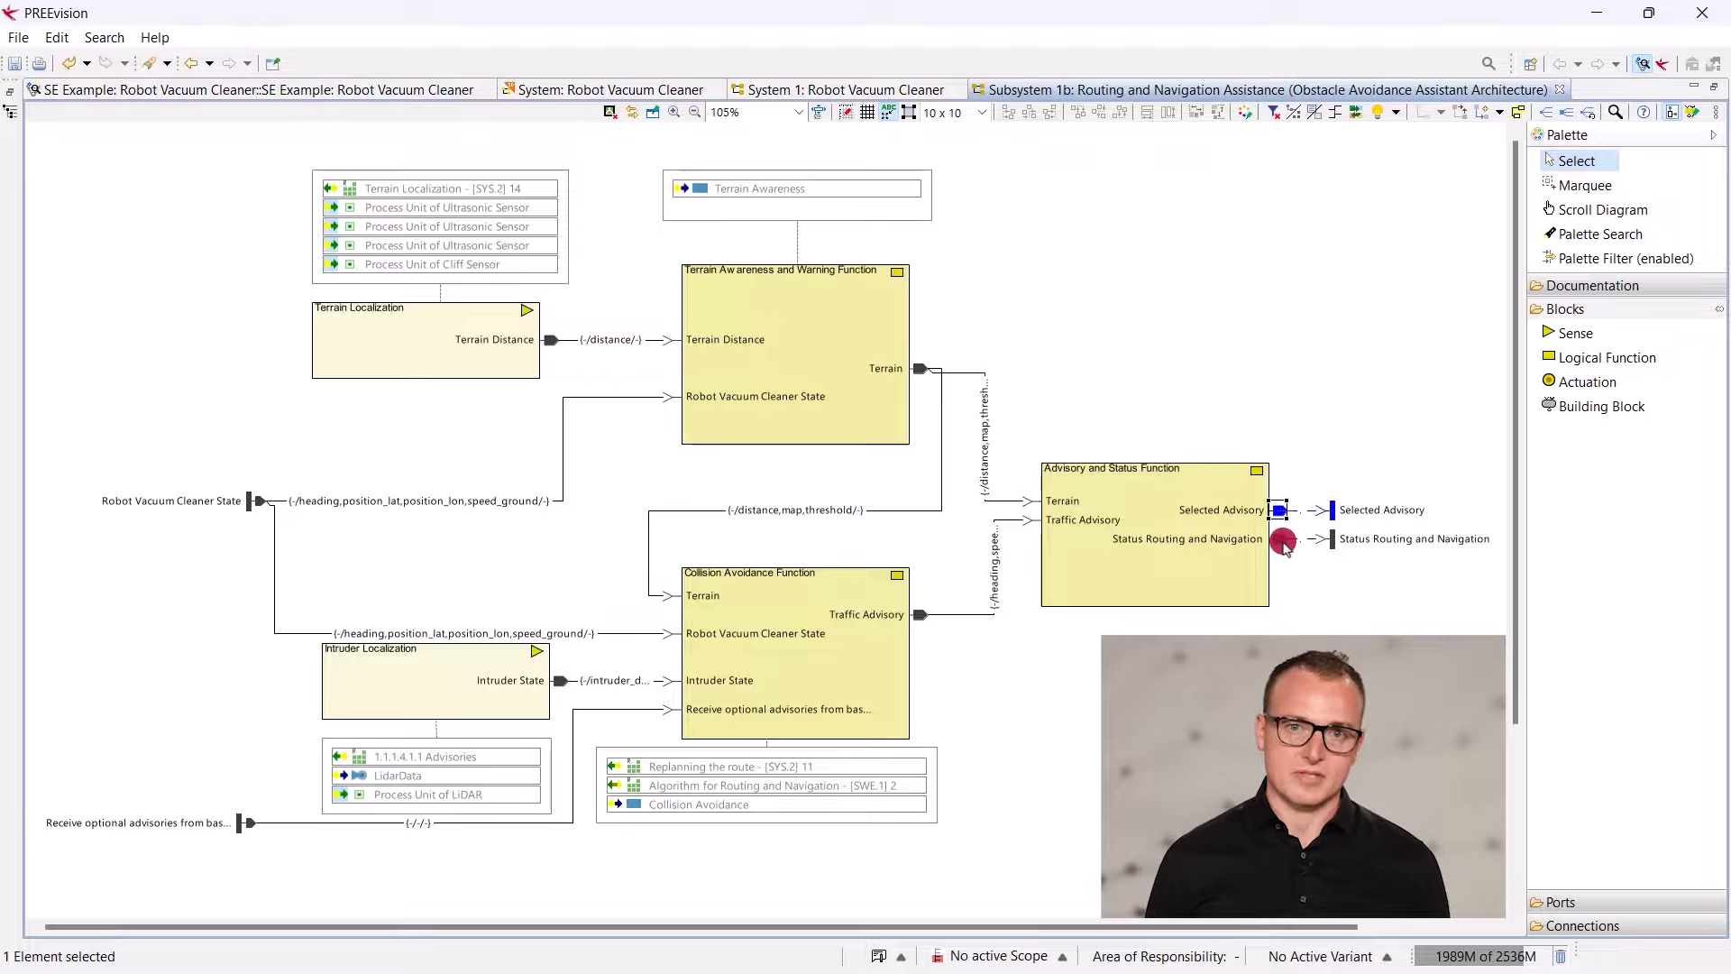
pyautogui.click(1280, 540)
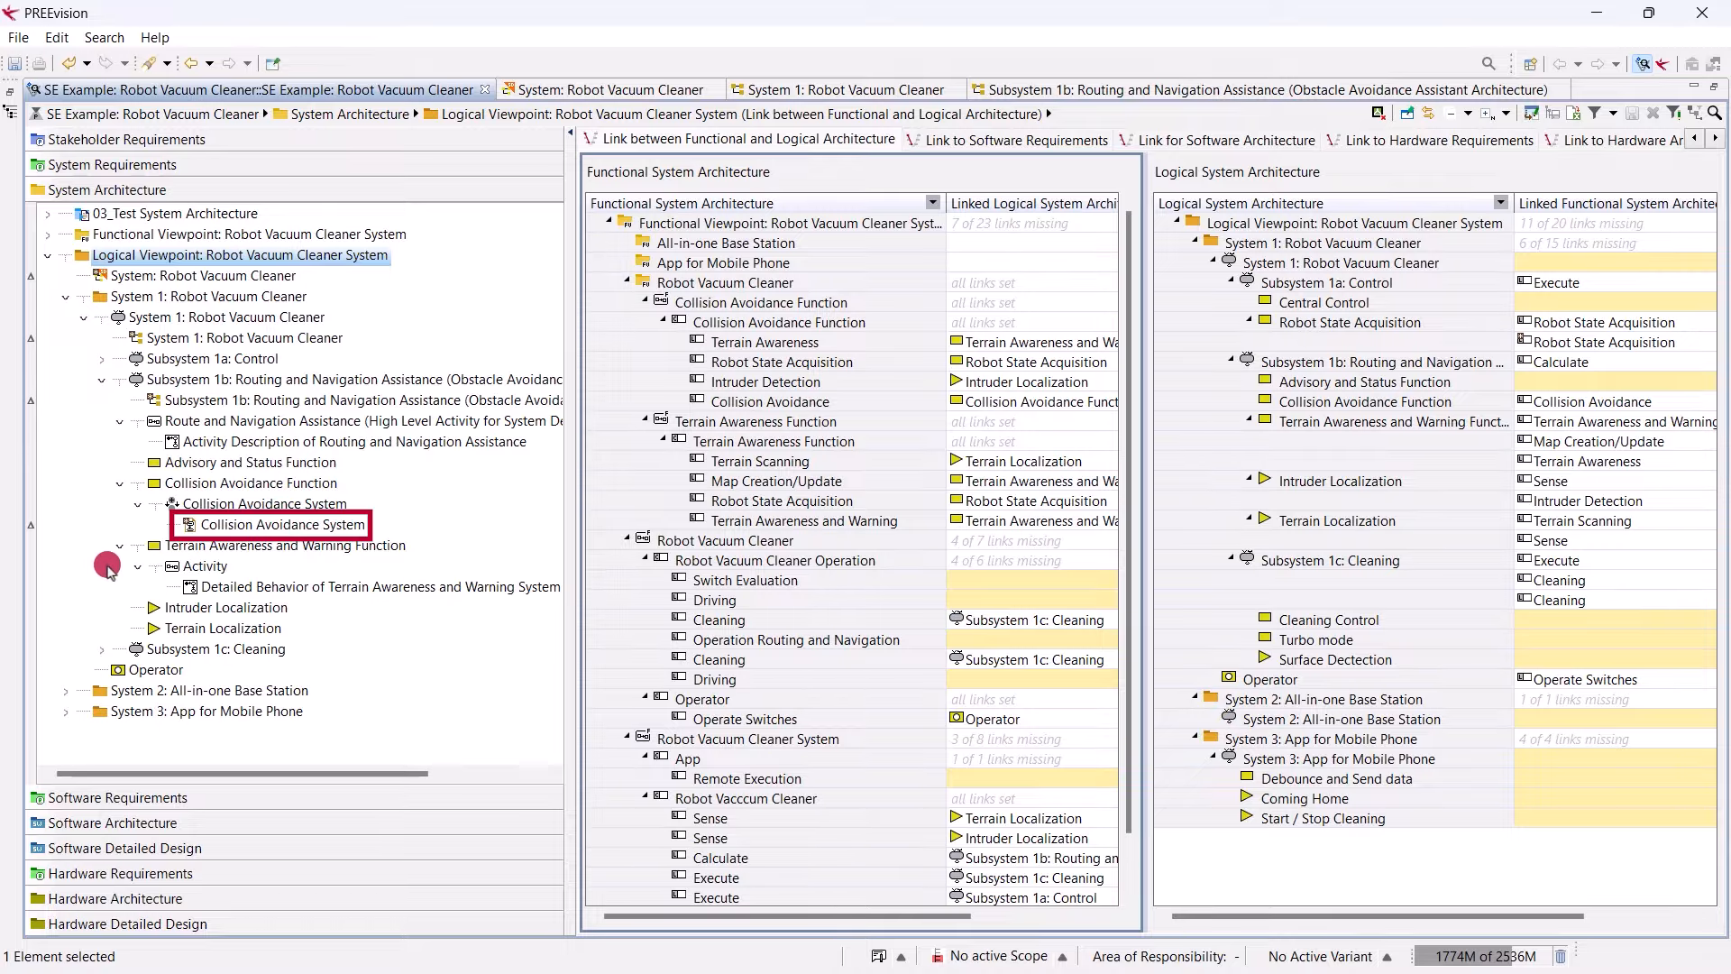
# - Open the Collision Avoidance System diagram beneath the Collision Avoidance Function
pyautogui.doubleClick(190, 524)
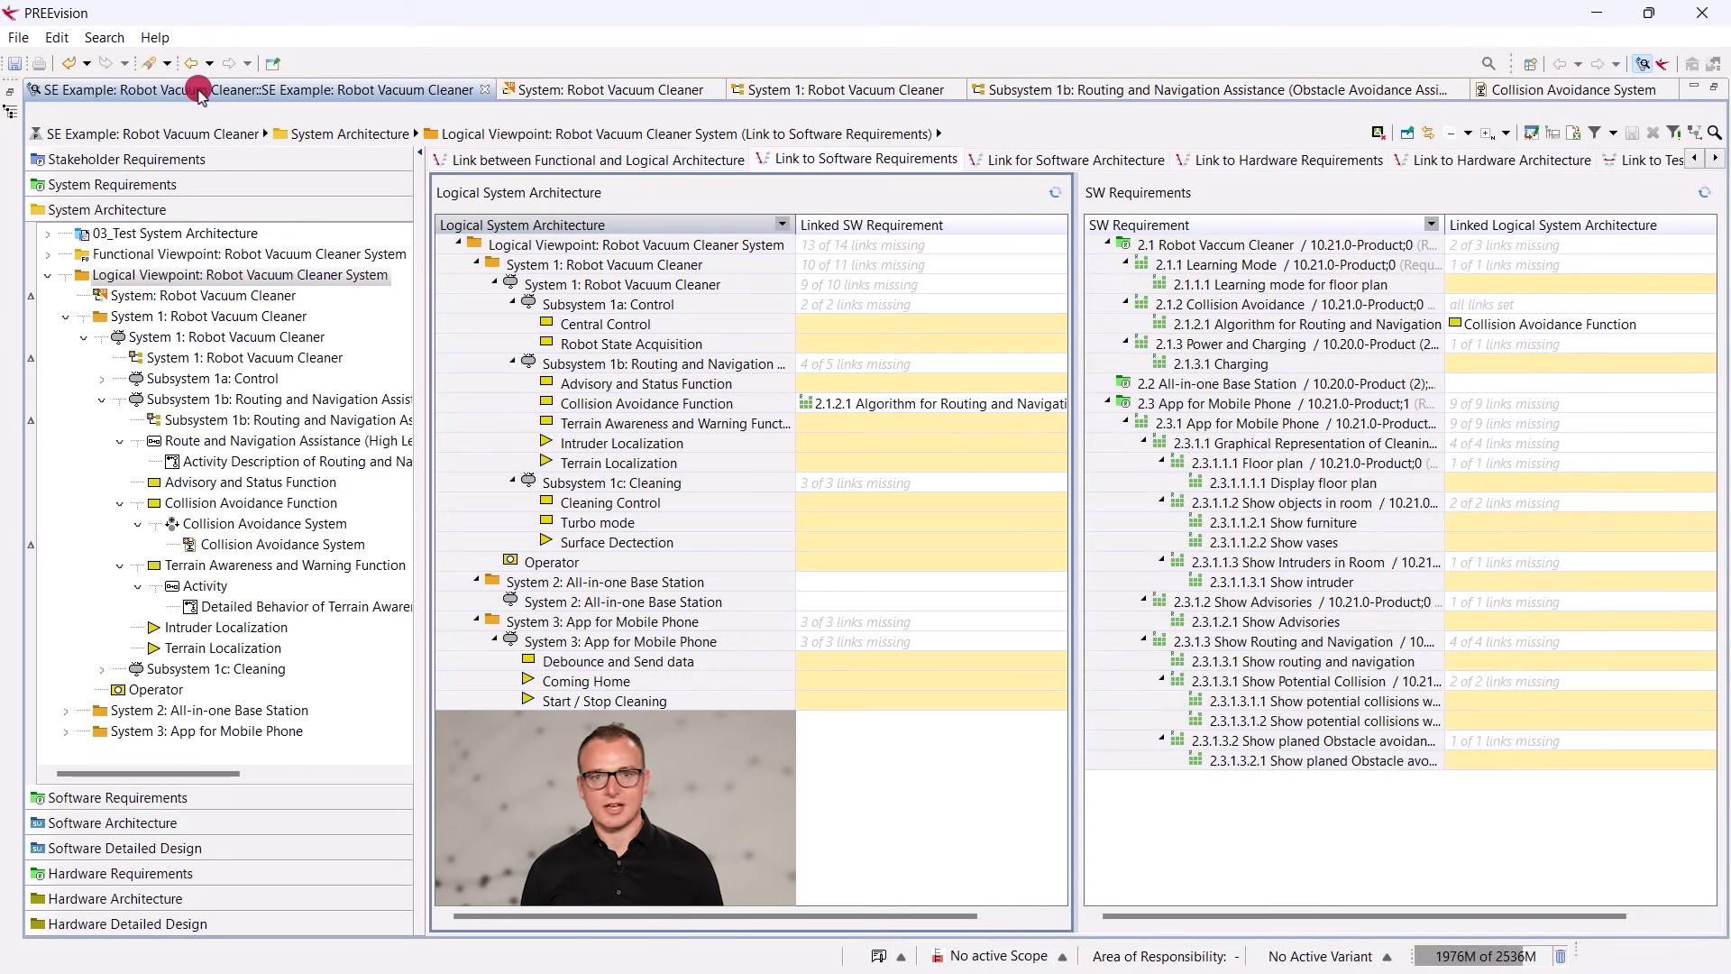
# - Display the Logical Viewpoint's links between functional and logical architecture and expand both architecture trees
pyautogui.click(171, 275)
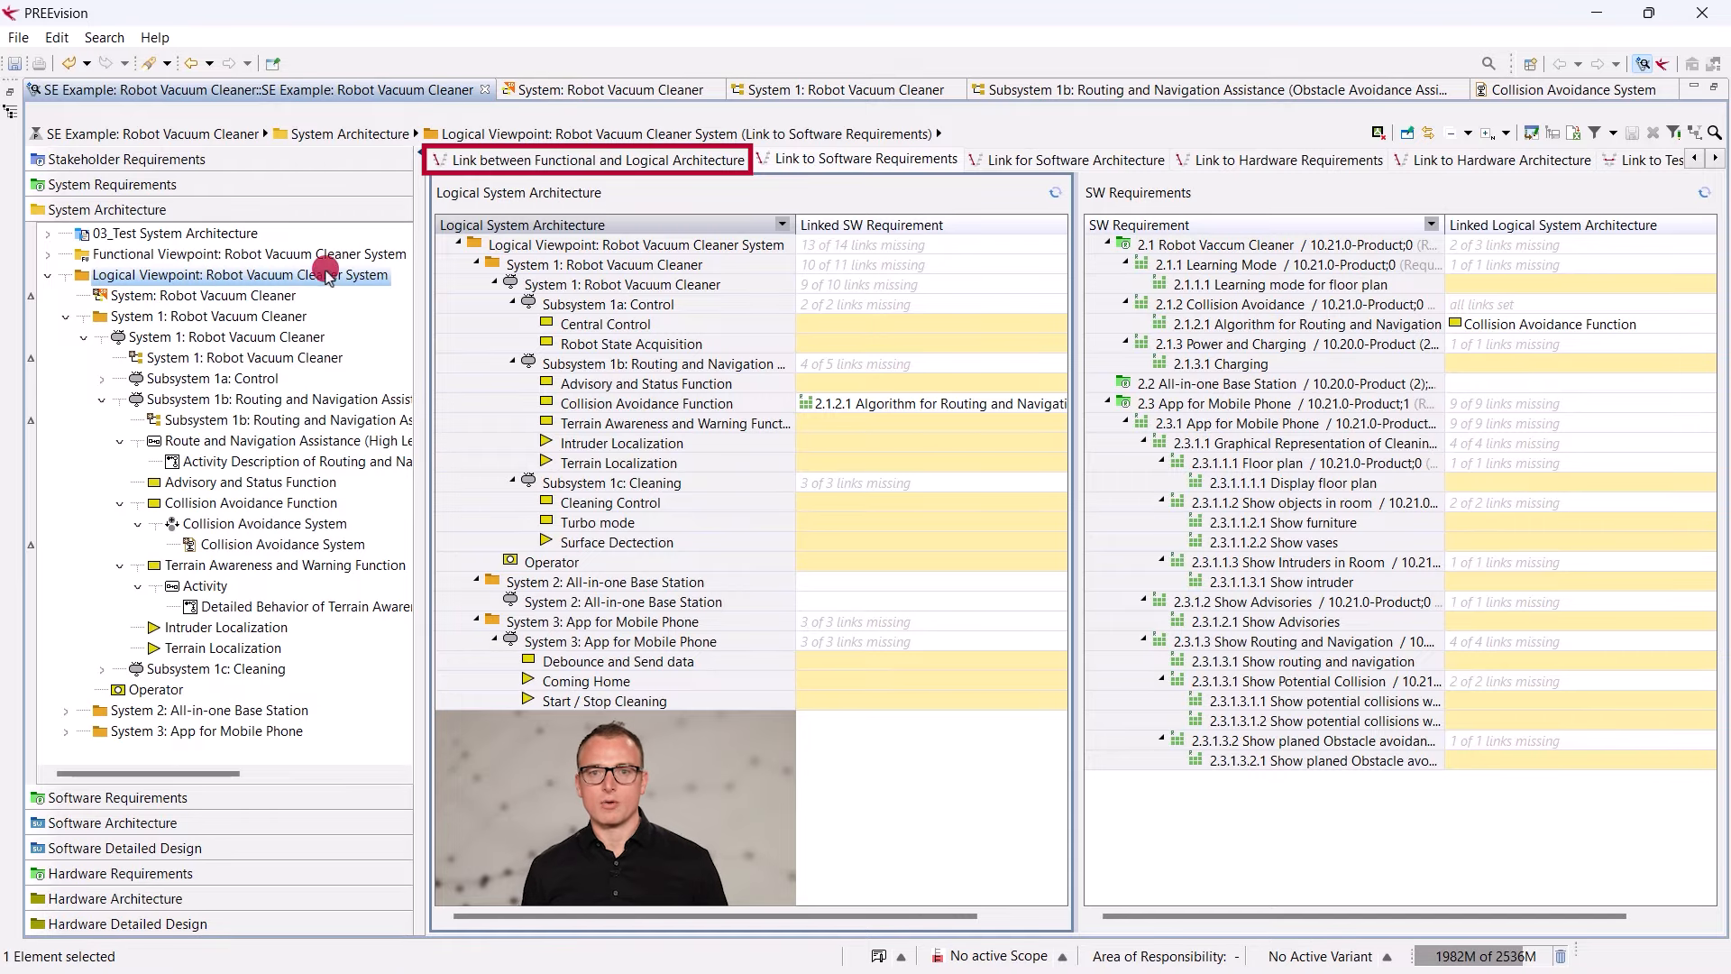
pyautogui.click(537, 207)
pyautogui.click(587, 161)
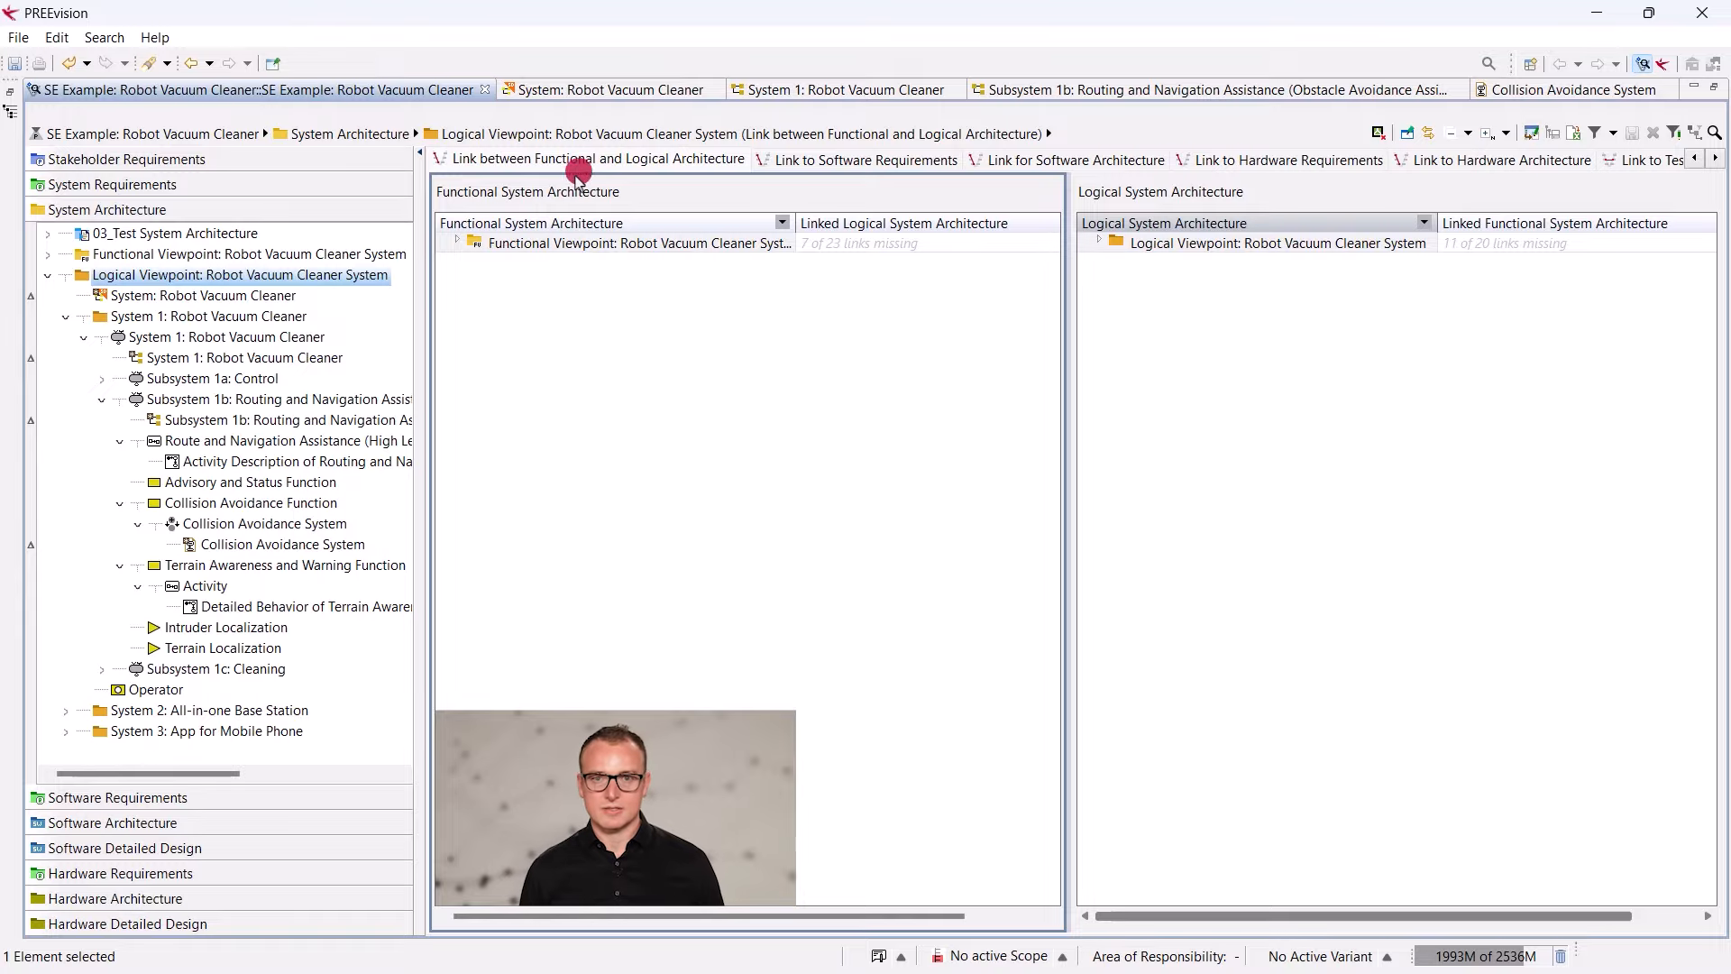
pyautogui.click(458, 243)
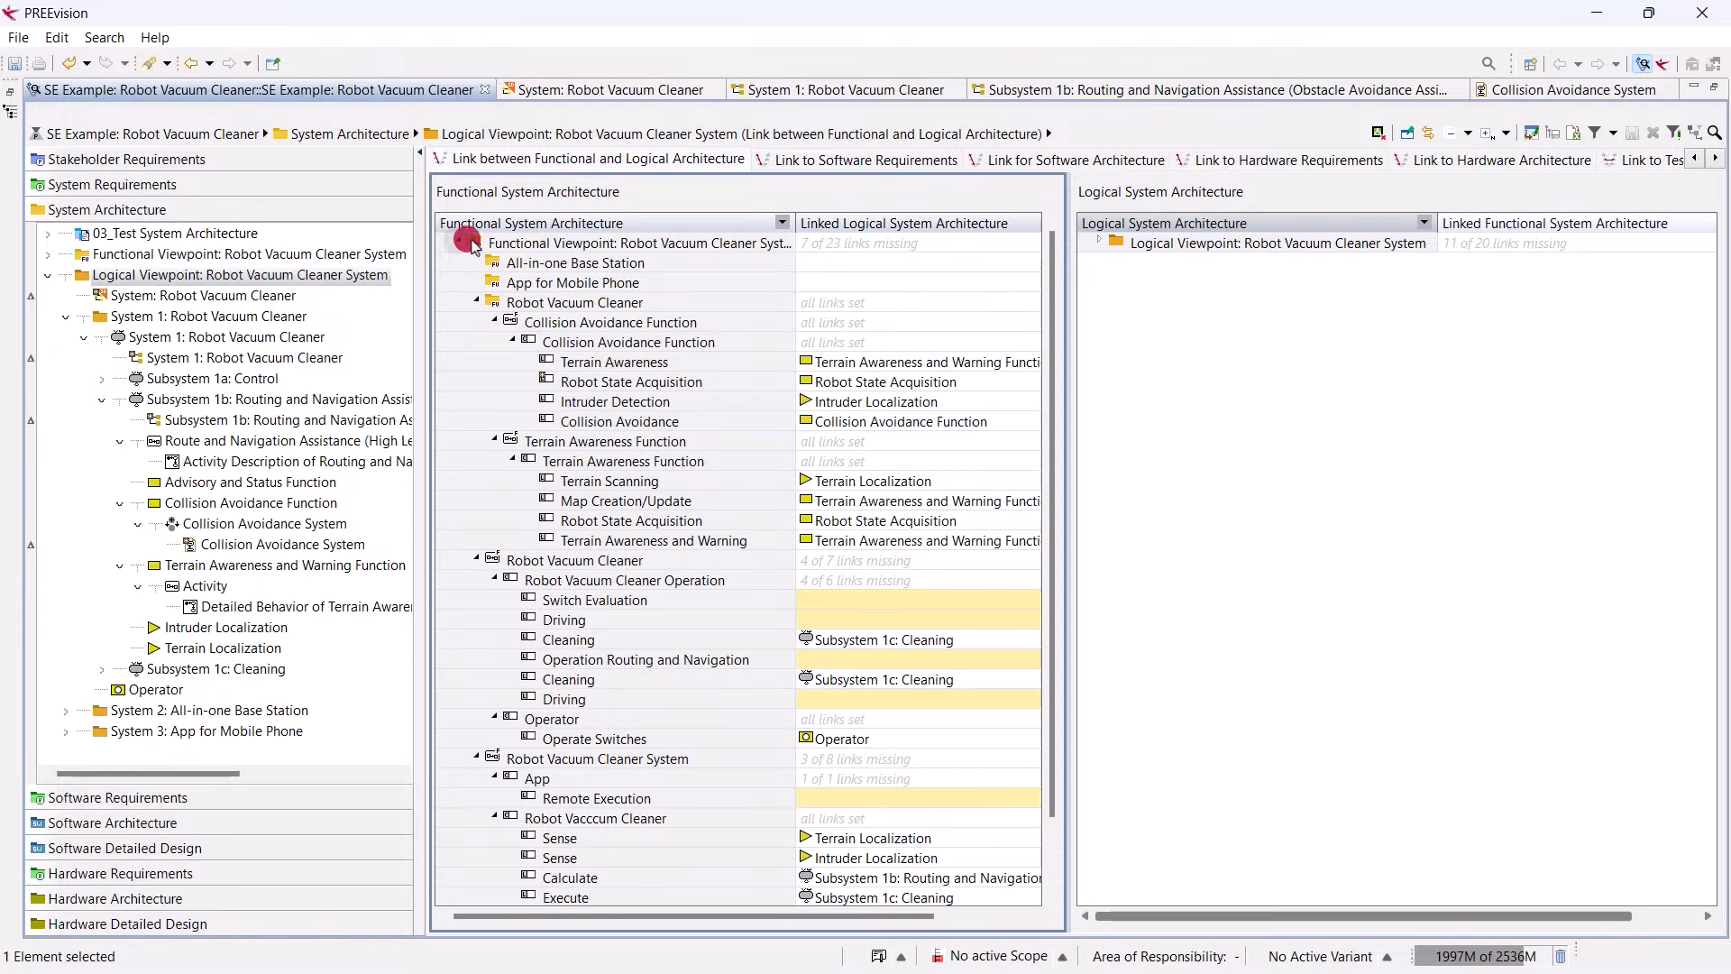
pyautogui.click(1093, 243)
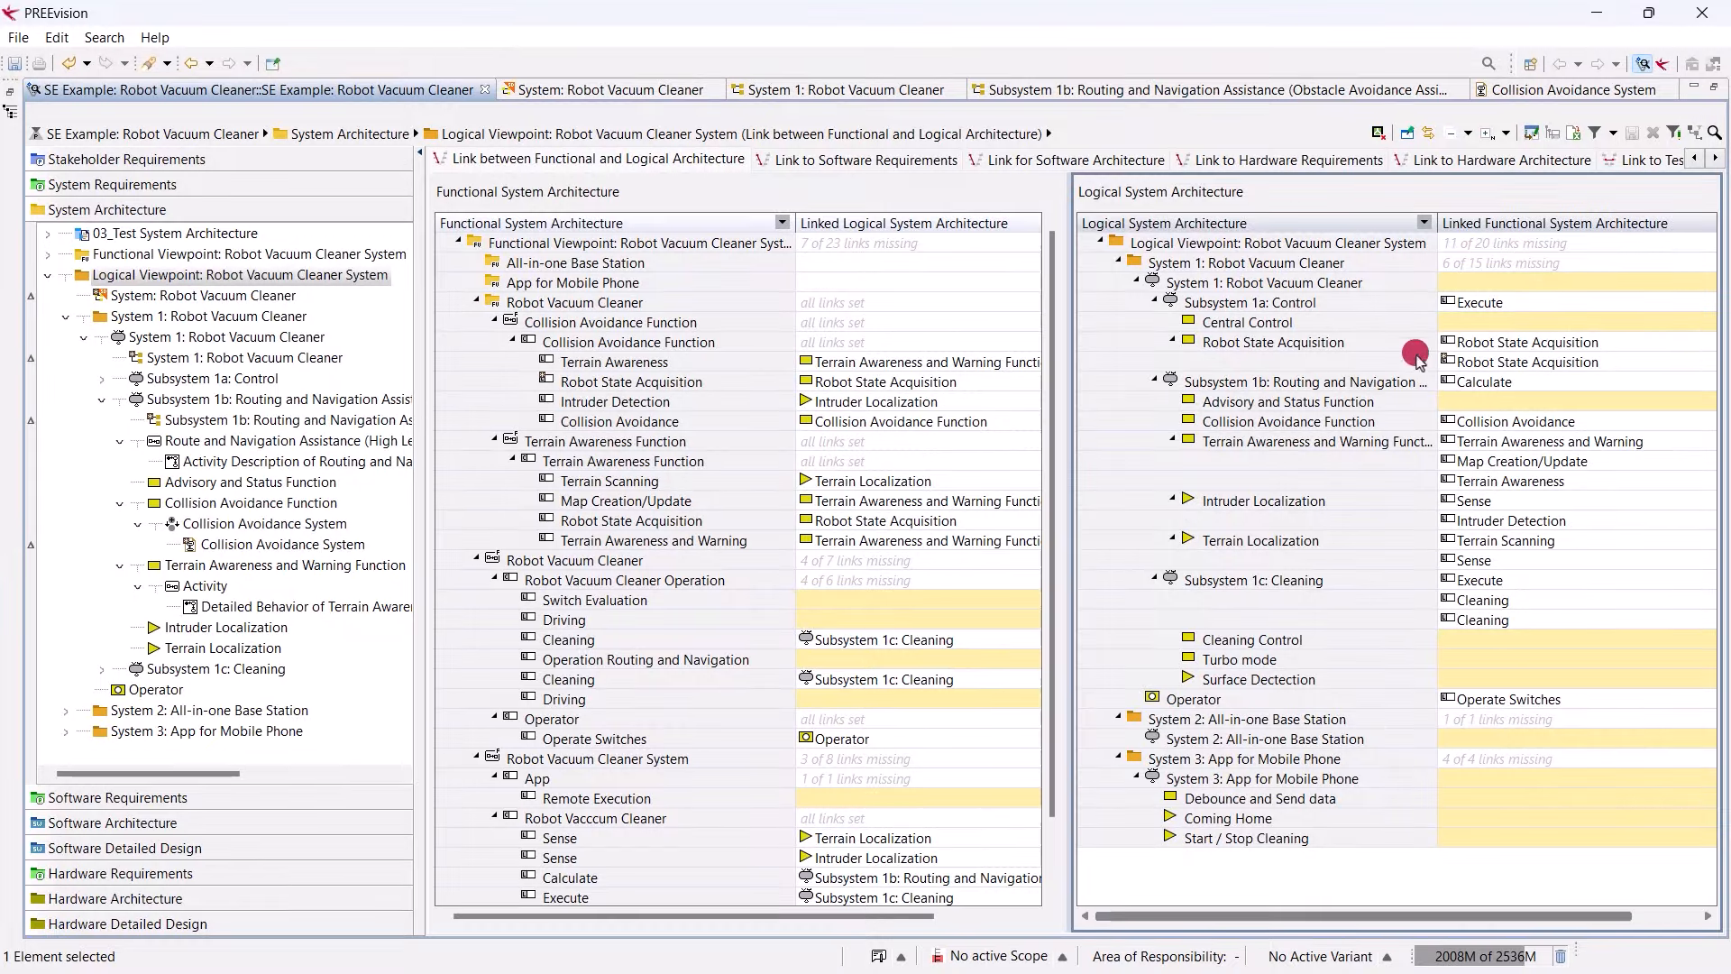
# - Examine the linked functional elements of the Collision Avoidance Function and the Terrain Awareness and Warning Function
pyautogui.click(1379, 422)
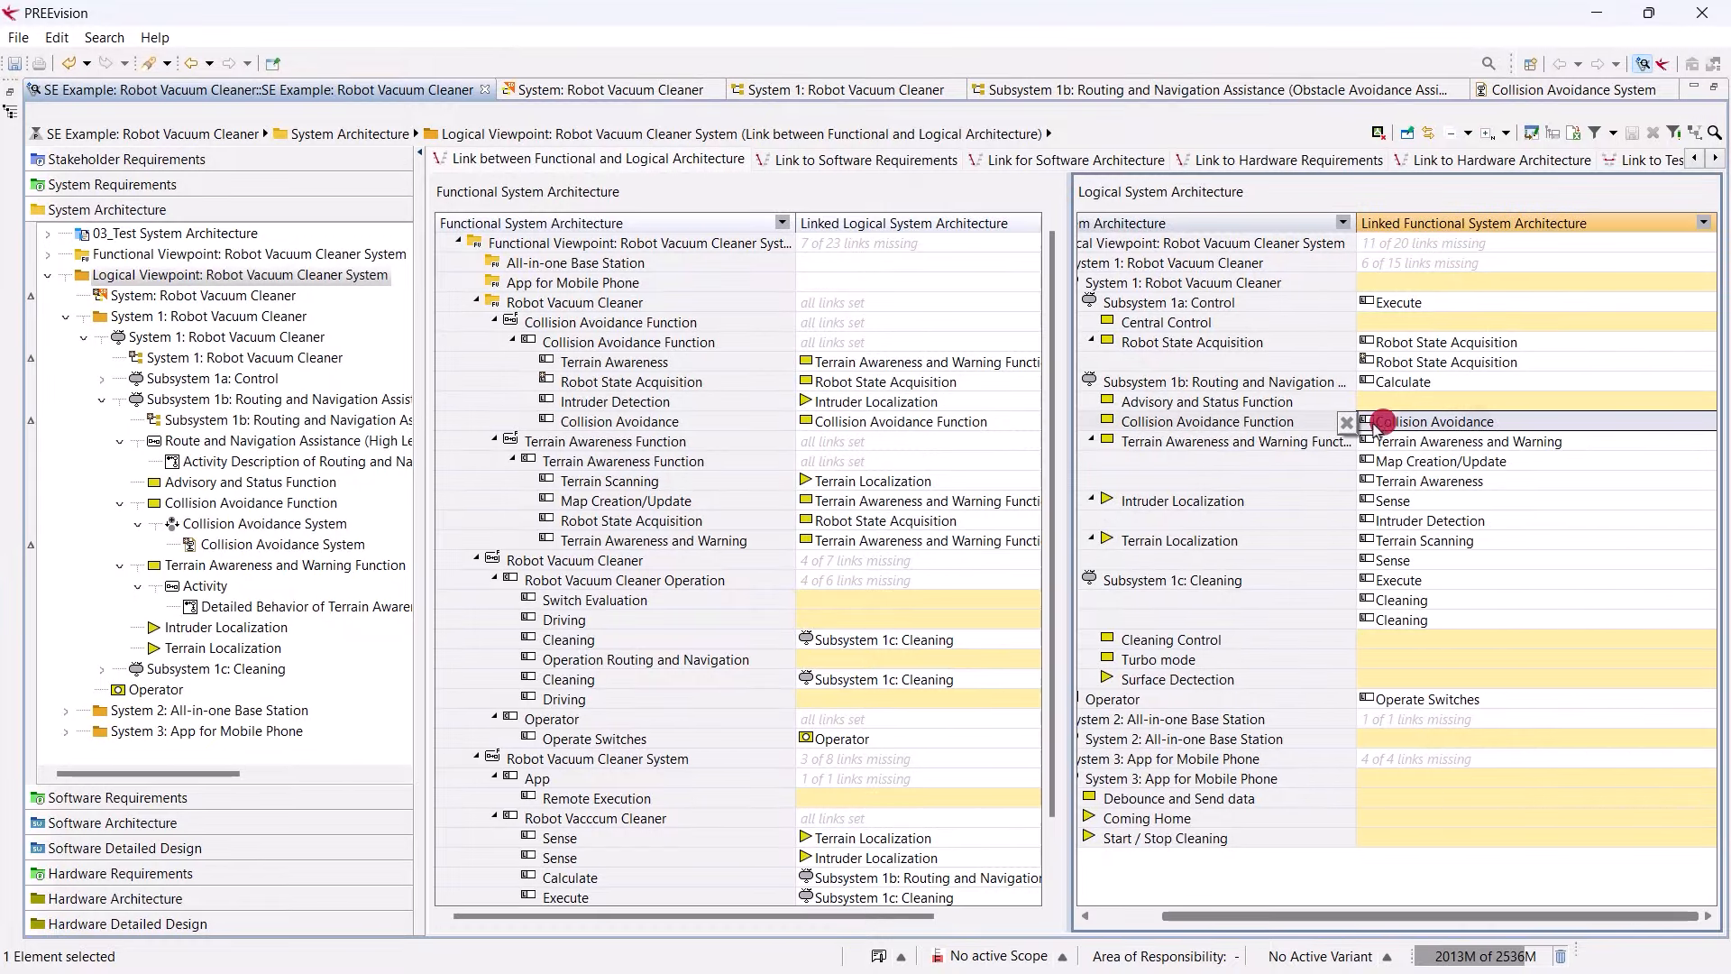
pyautogui.click(1307, 424)
pyautogui.click(1452, 442)
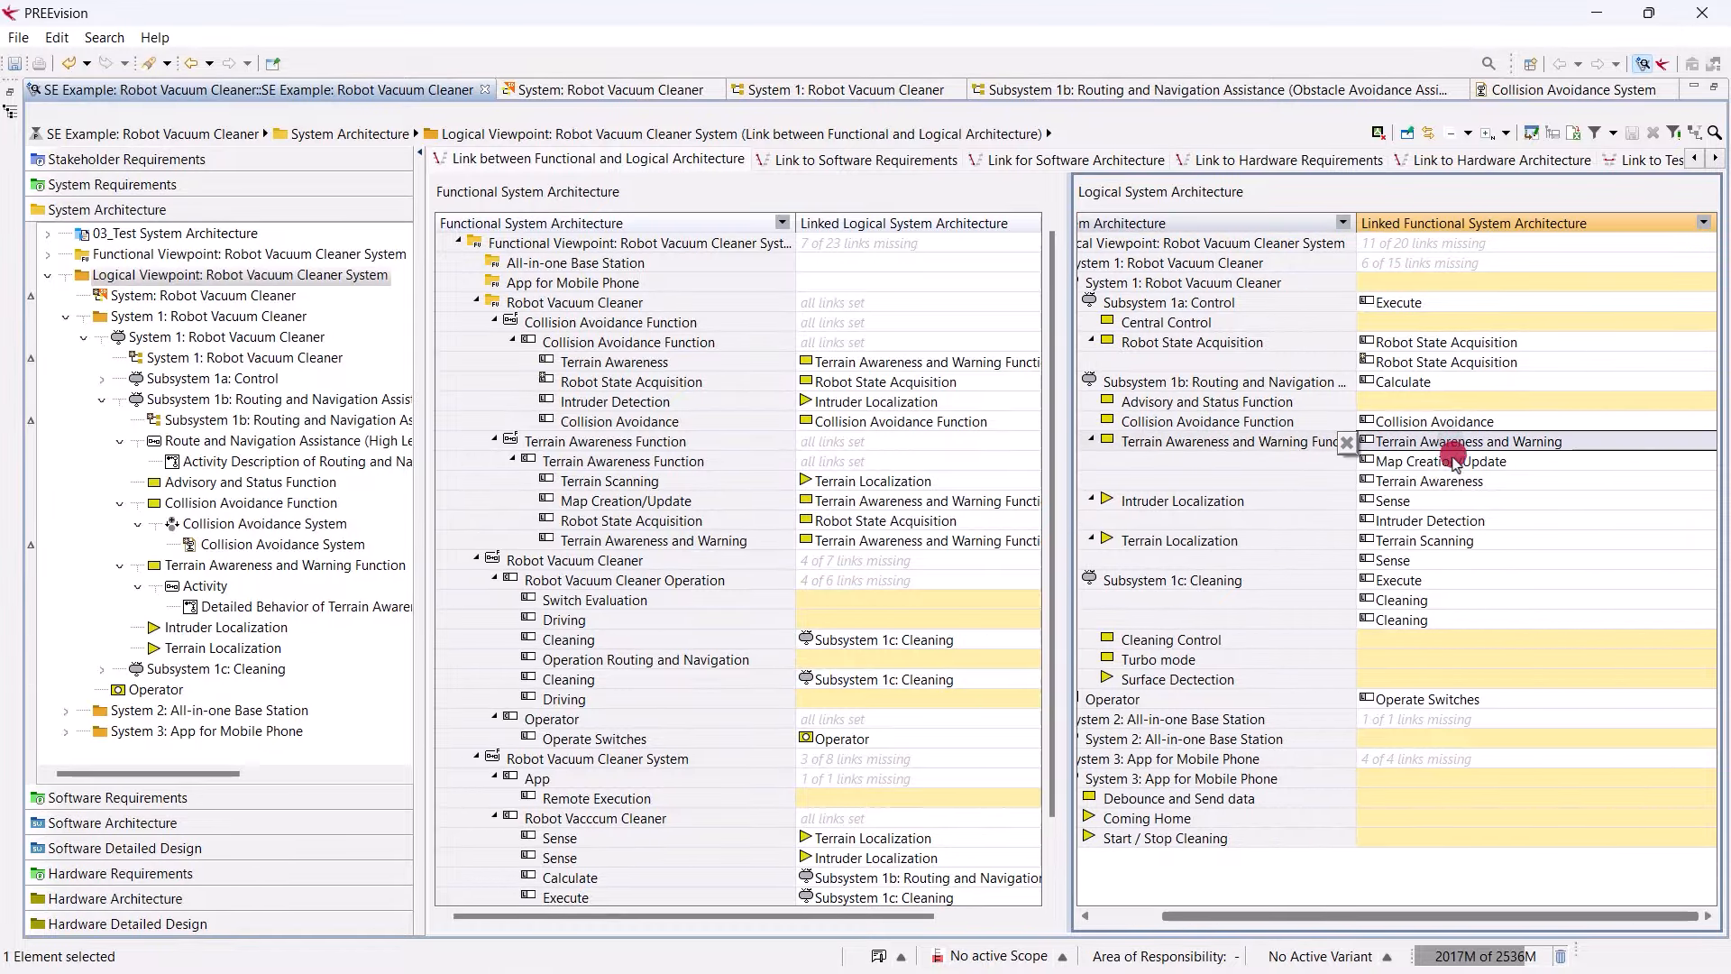
pyautogui.click(1278, 444)
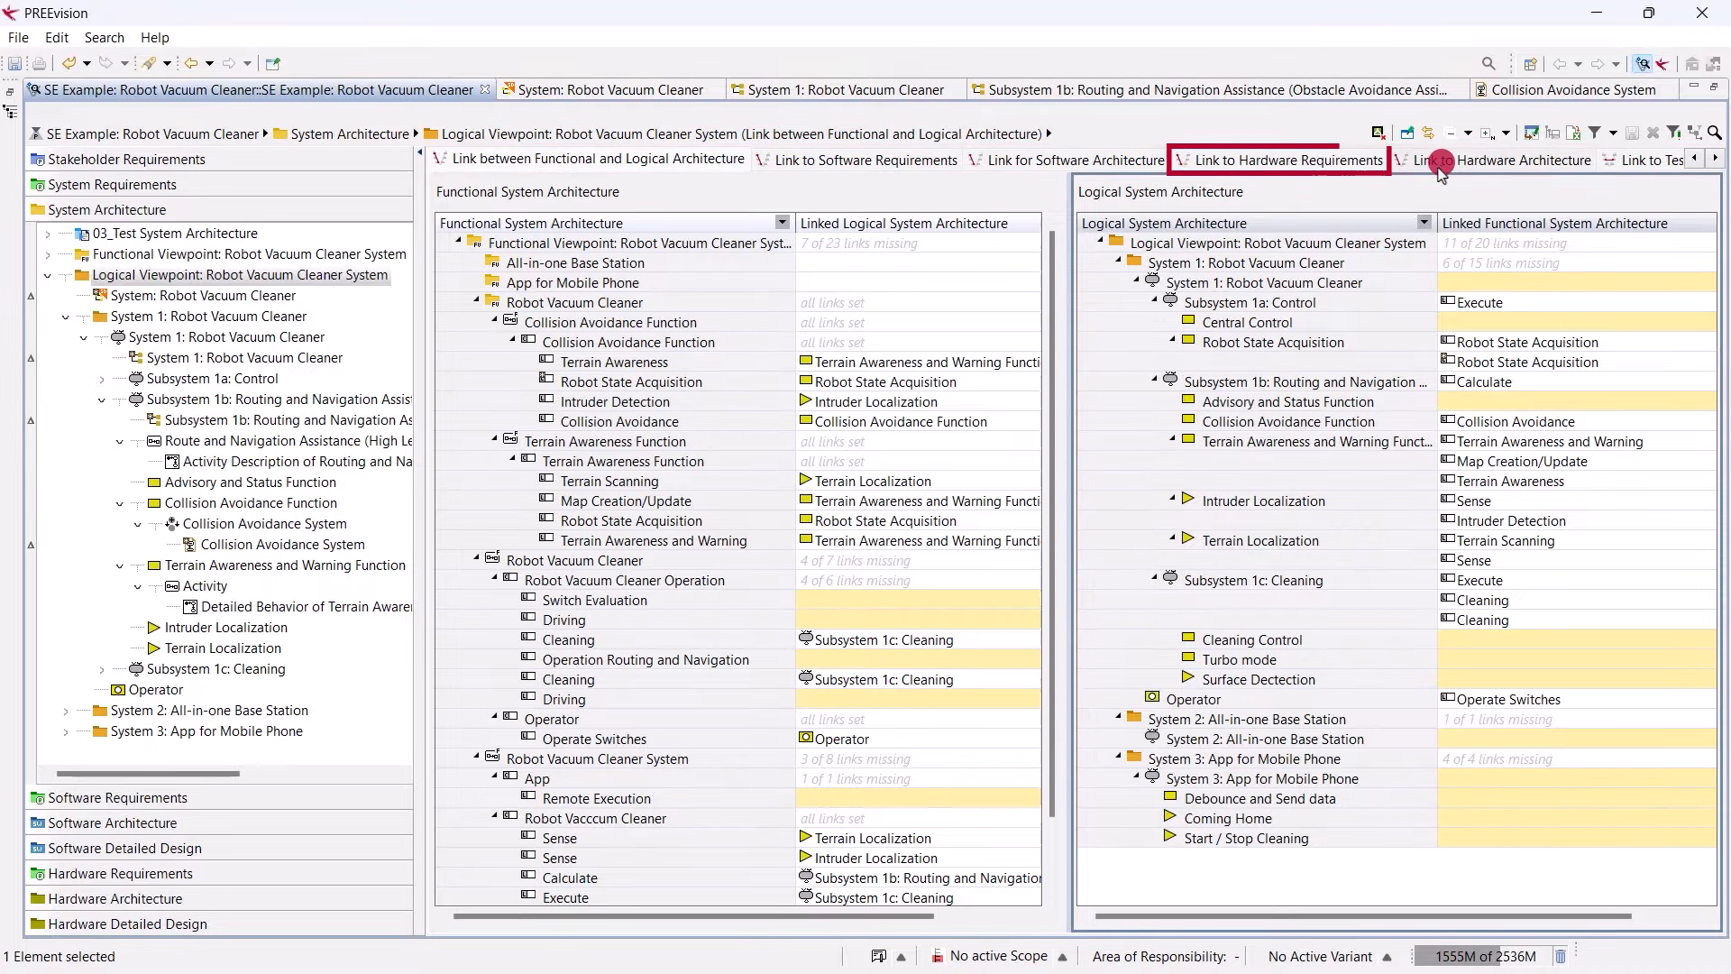
# - Show the links to hardware requirements sorted by Logical System Architecture and examine the requirements linked to Intruder Localization
pyautogui.click(1326, 161)
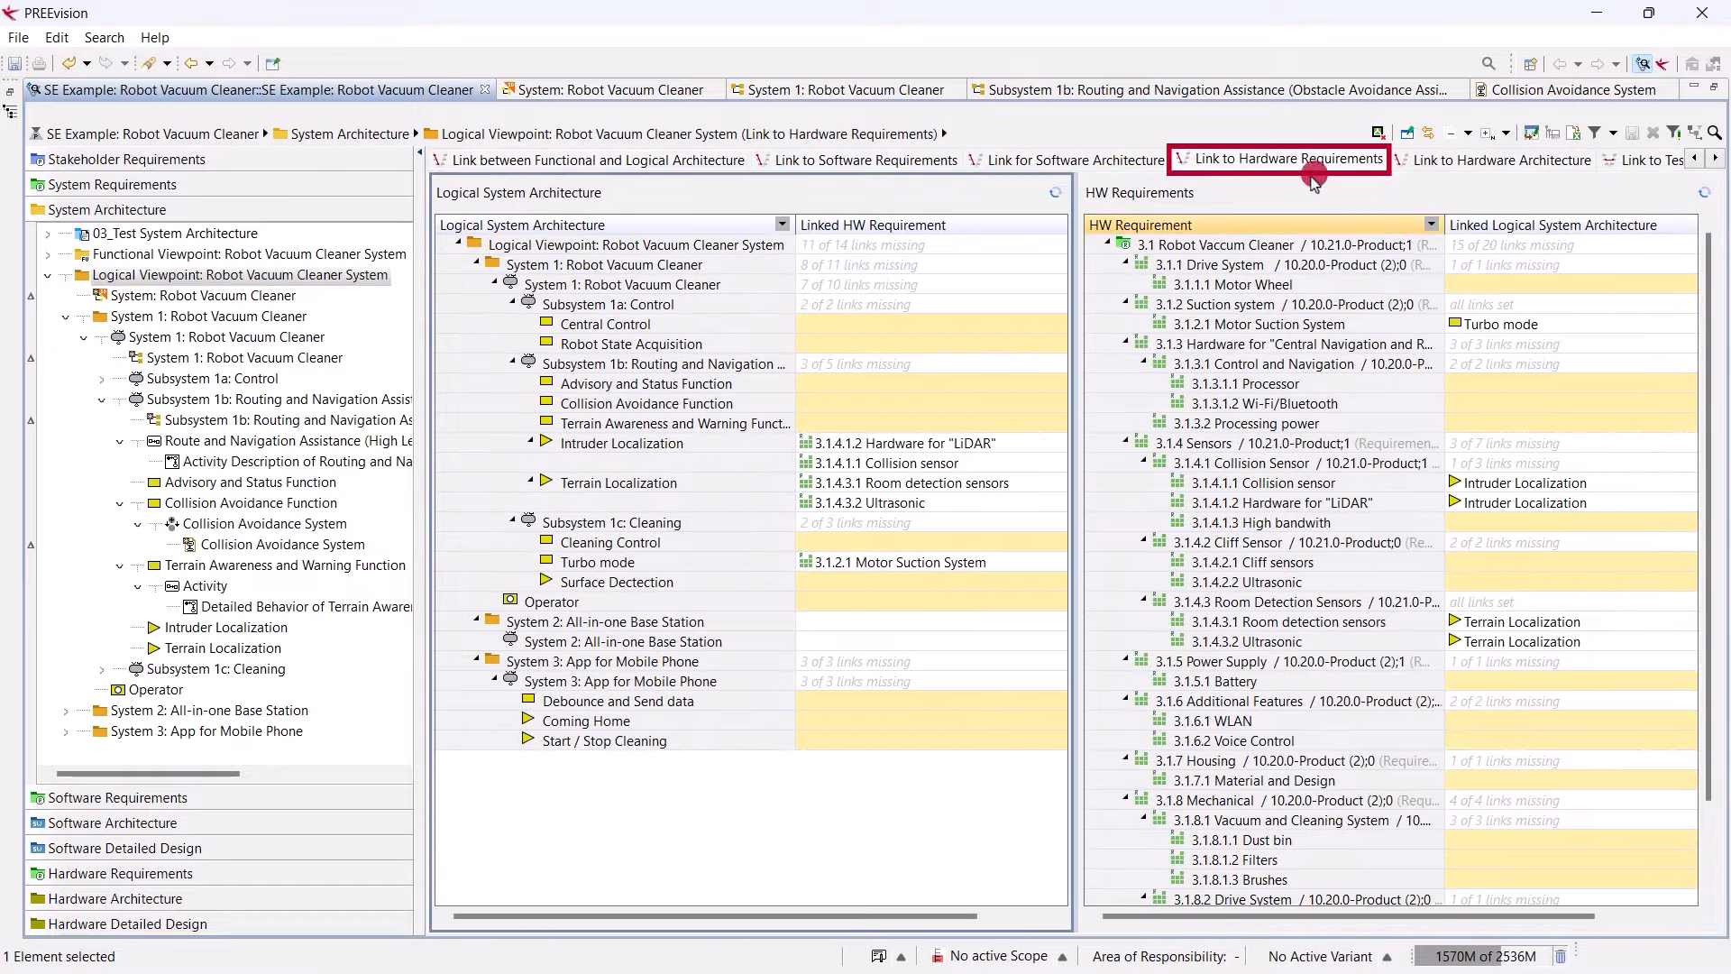
pyautogui.click(656, 225)
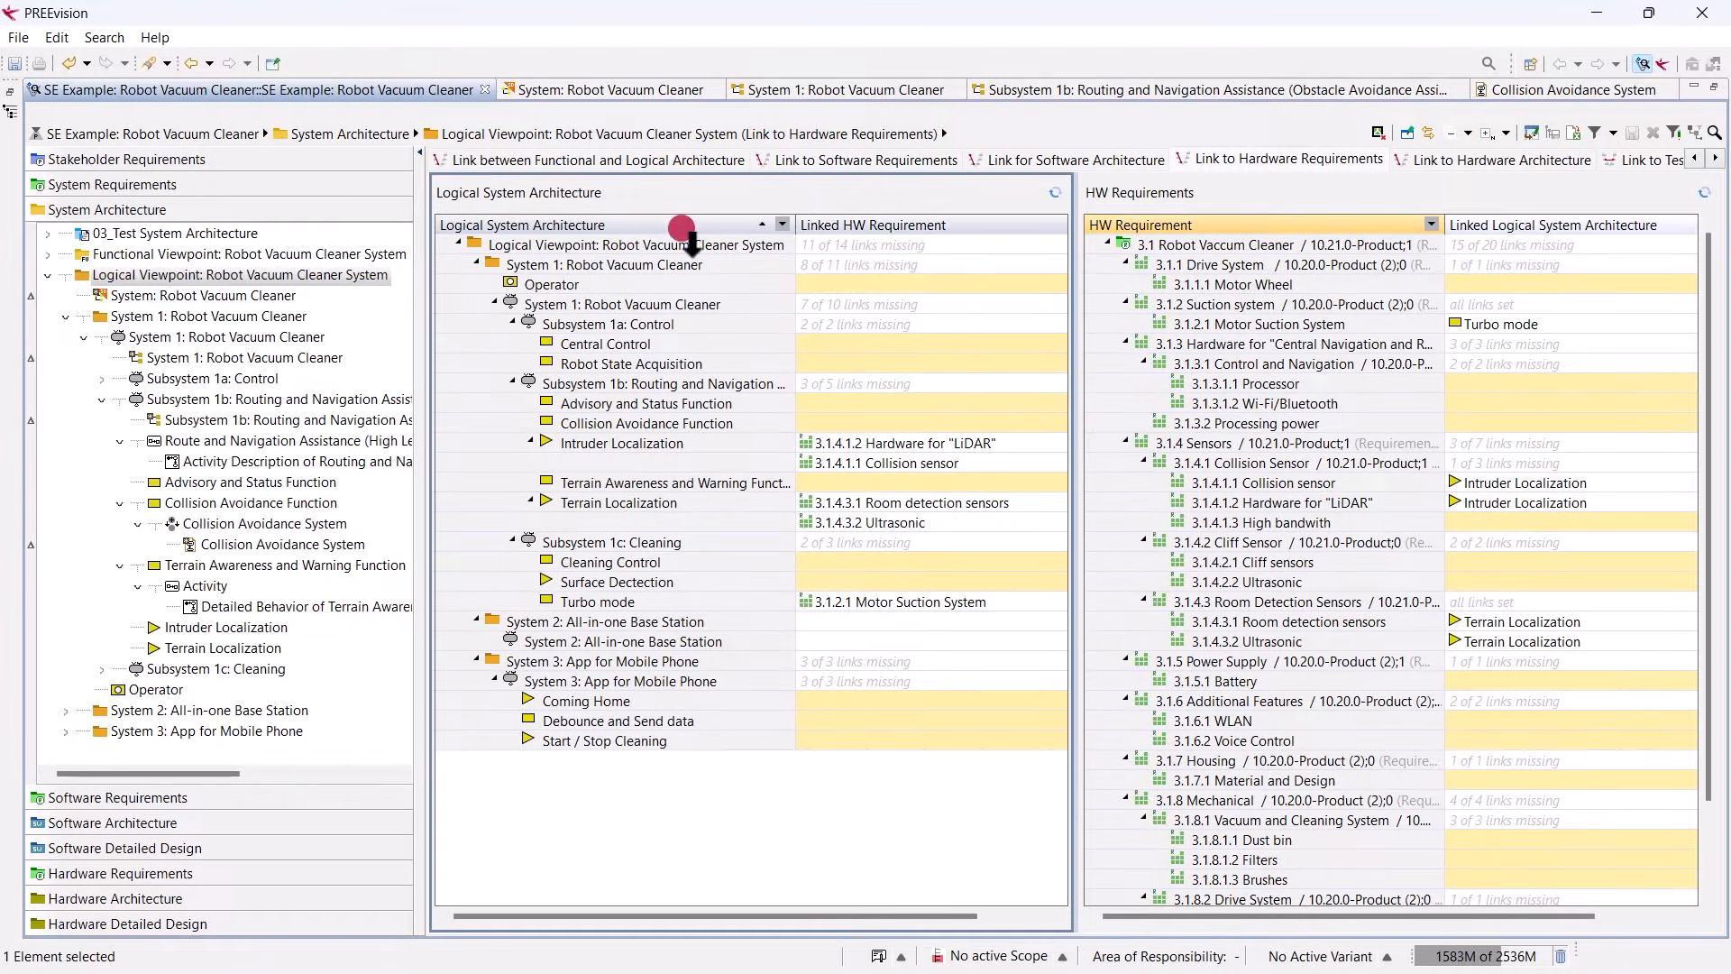
pyautogui.click(821, 466)
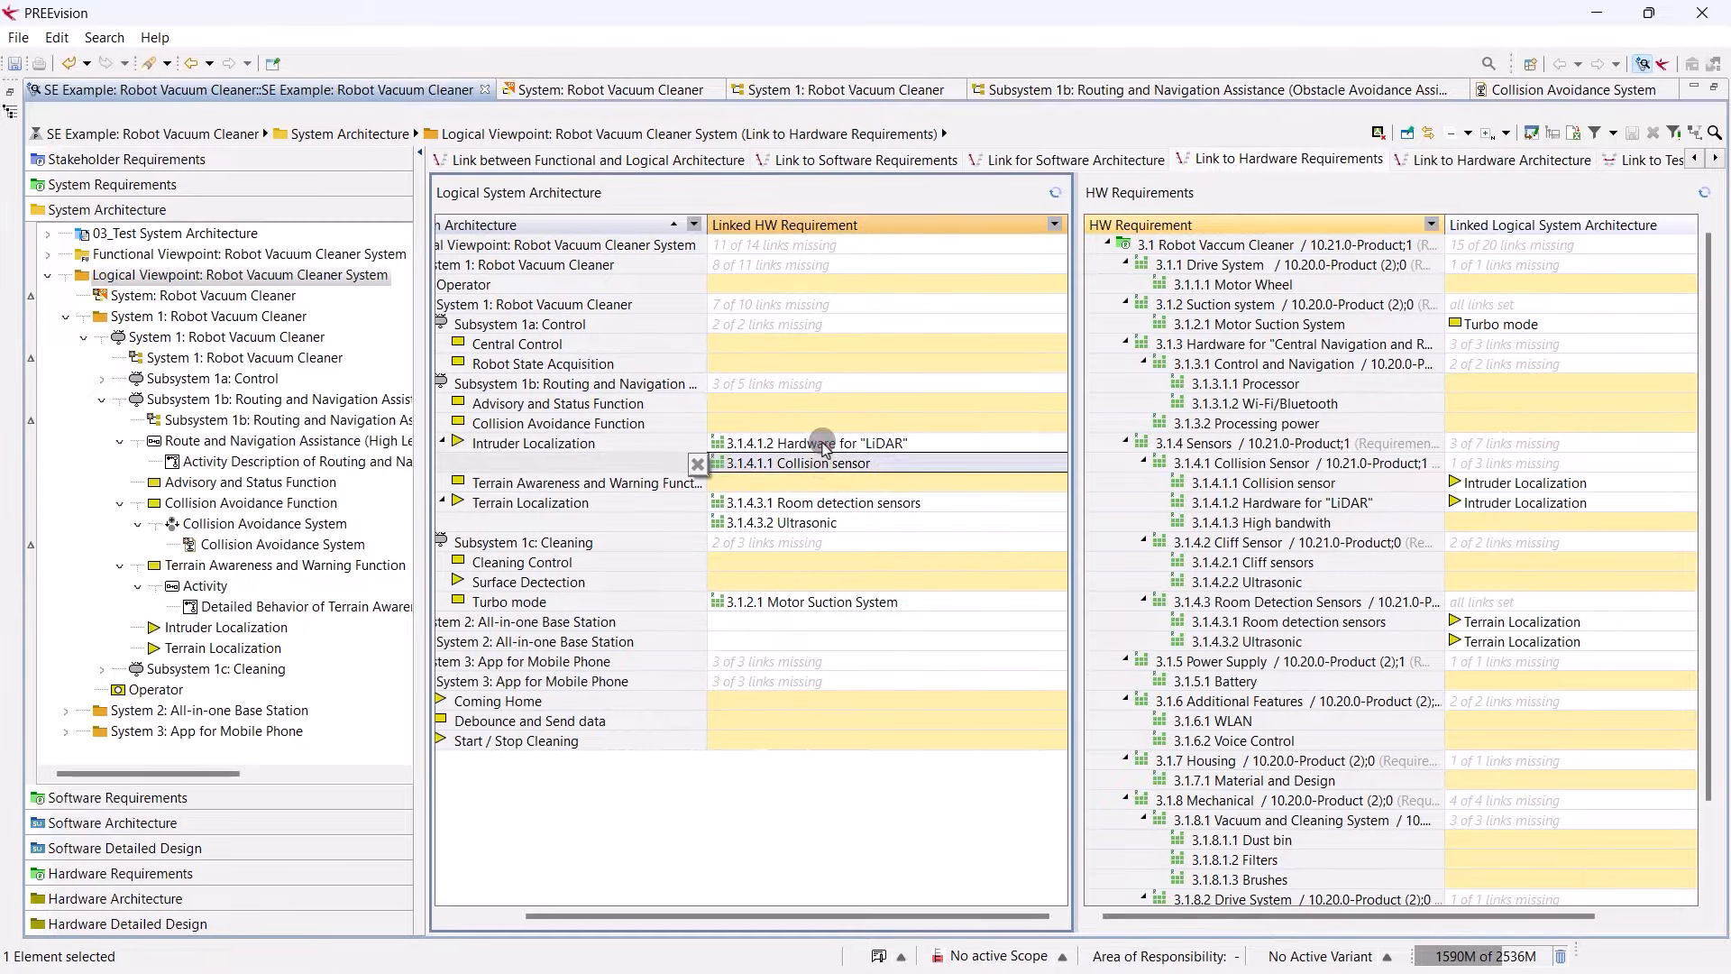
pyautogui.click(657, 443)
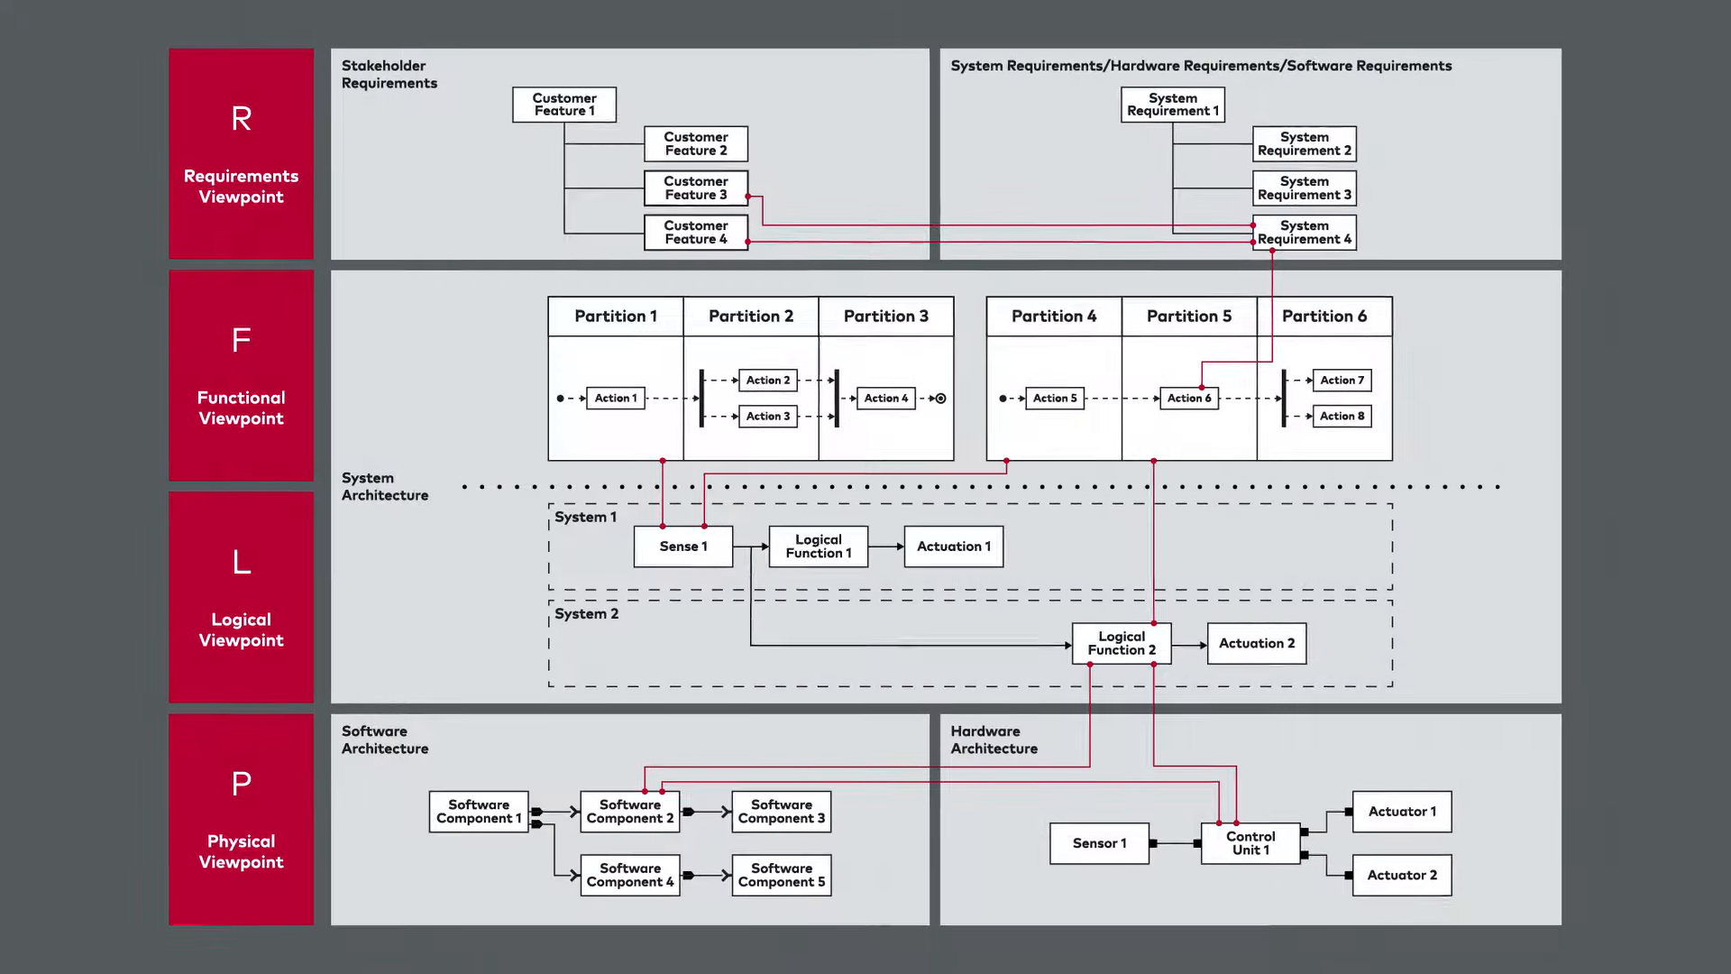